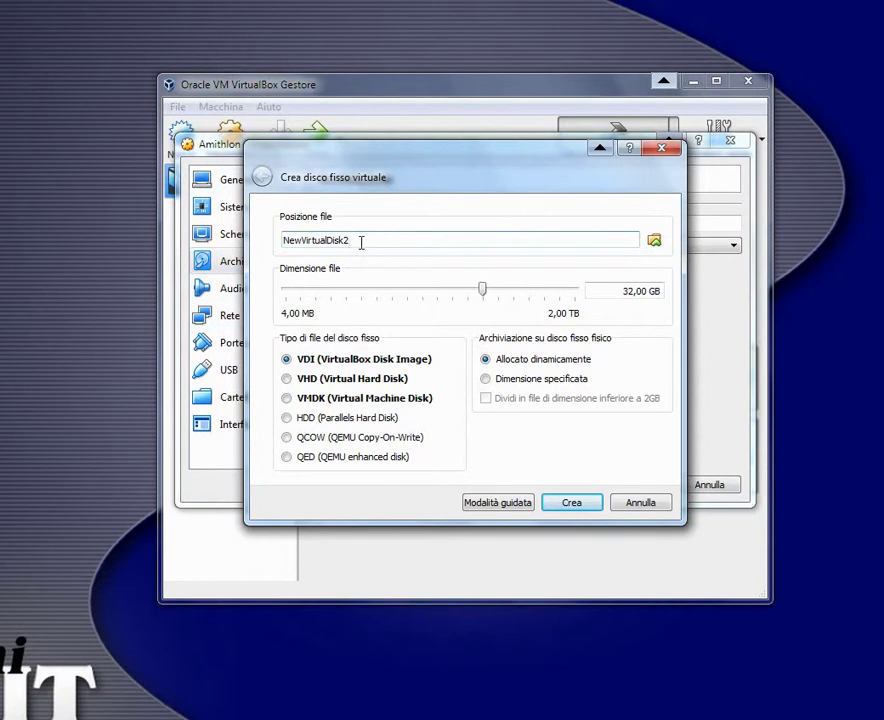
Step: Create NewVirtualDisk2 as a dynamically allocated VHD of about 3 GB on the IDE controller and save the storage settings
click(288, 379)
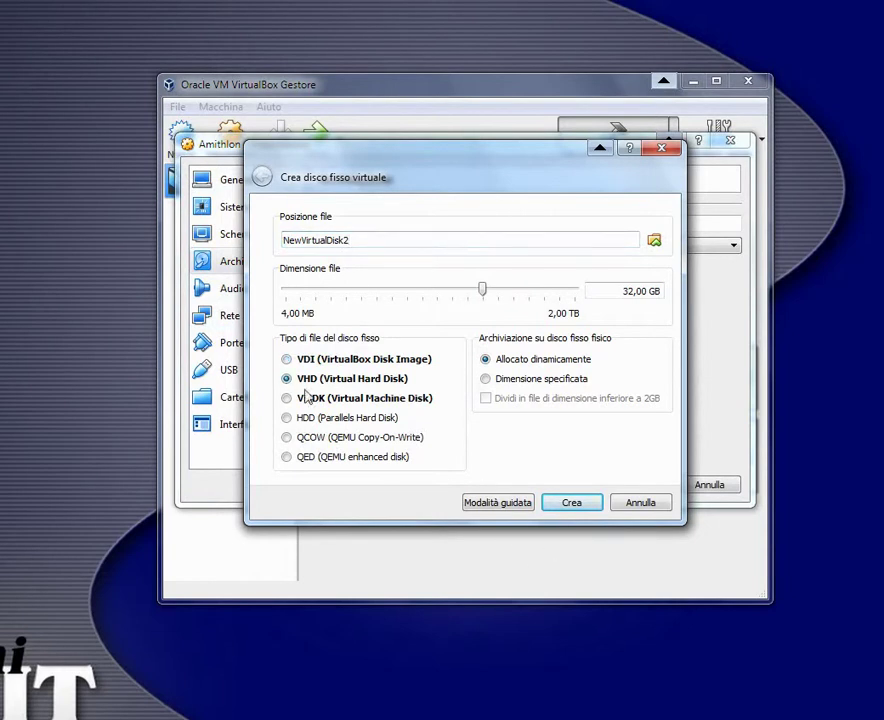
drag(482, 290, 434, 300)
click(579, 505)
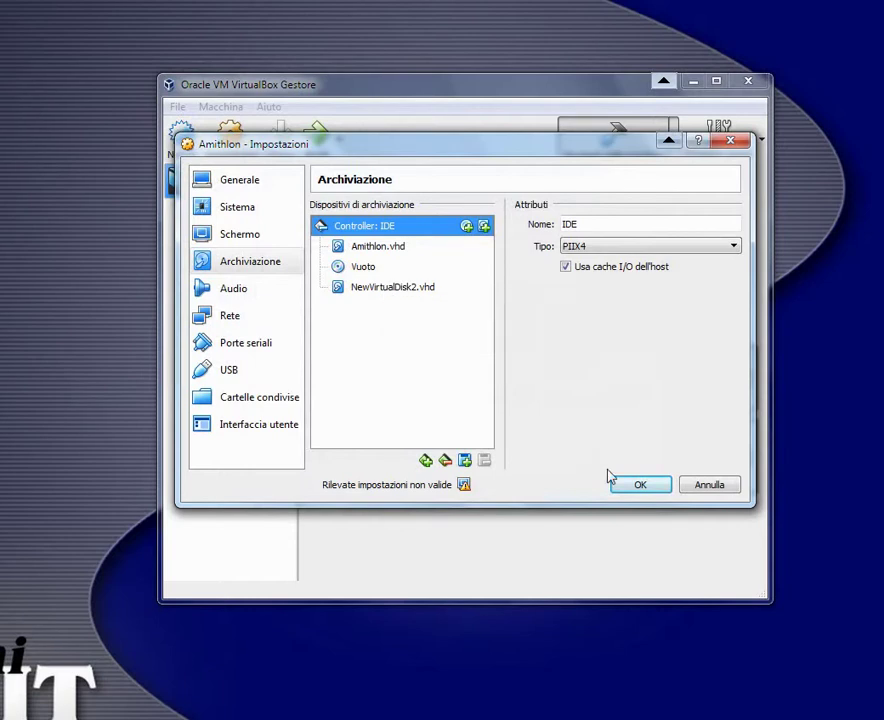
click(652, 489)
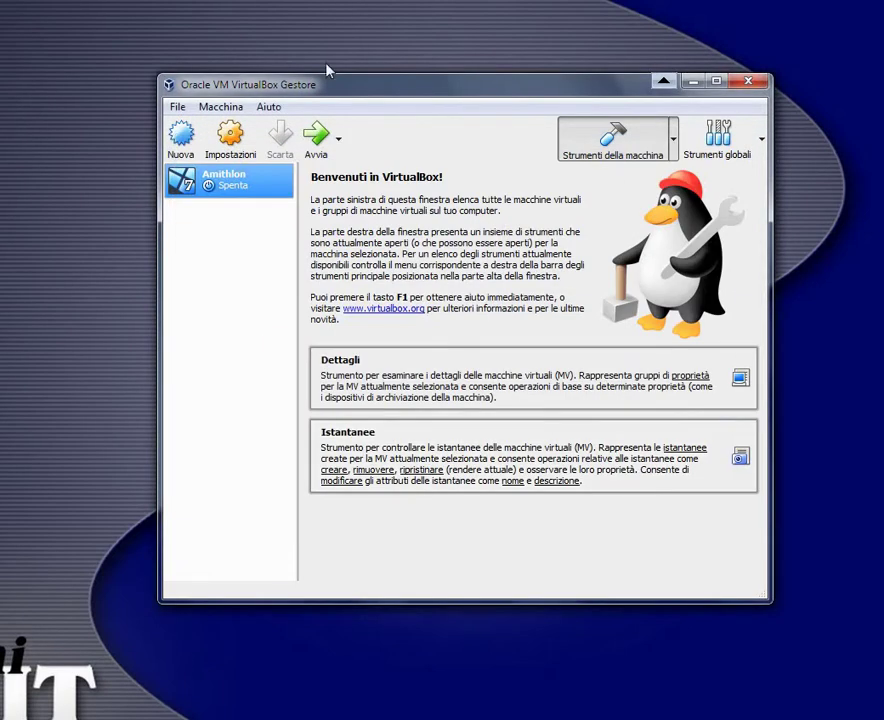
Step: Start the Amithlon virtual machine and dismiss the keyboard-capture and mouse-integration notices
click(318, 137)
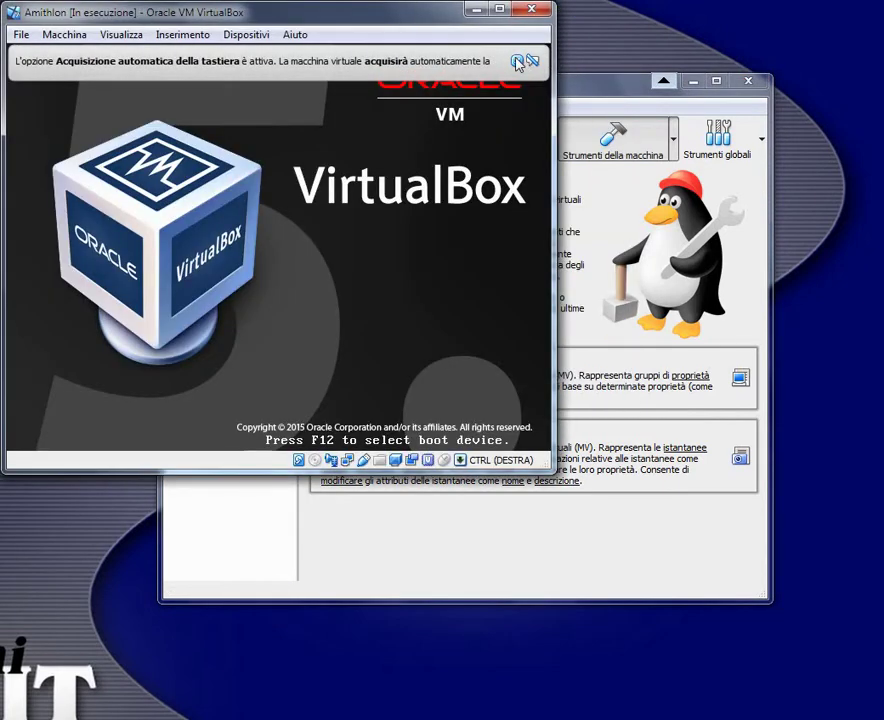
click(516, 62)
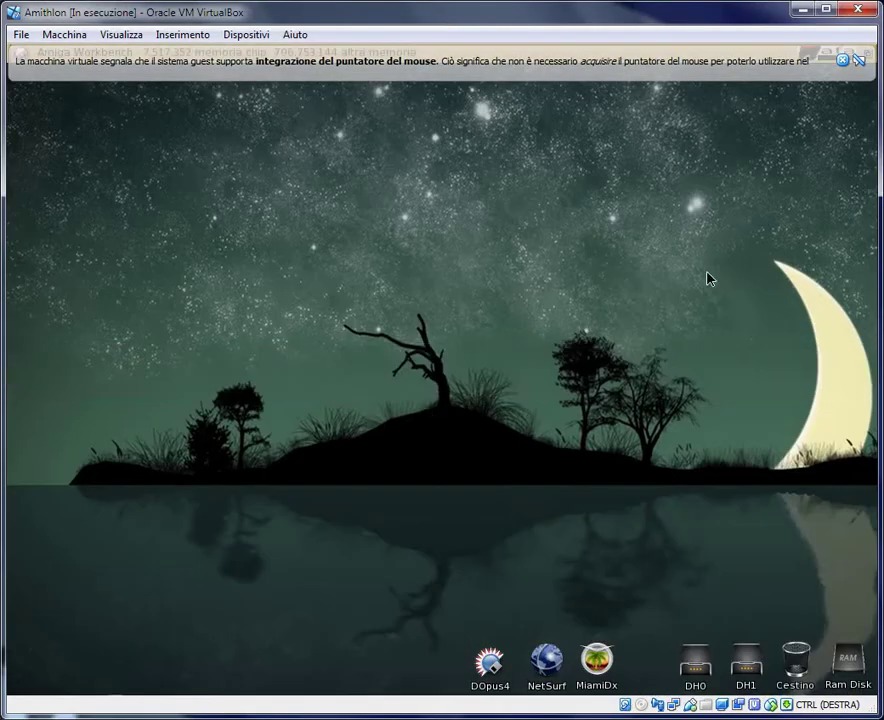
click(843, 61)
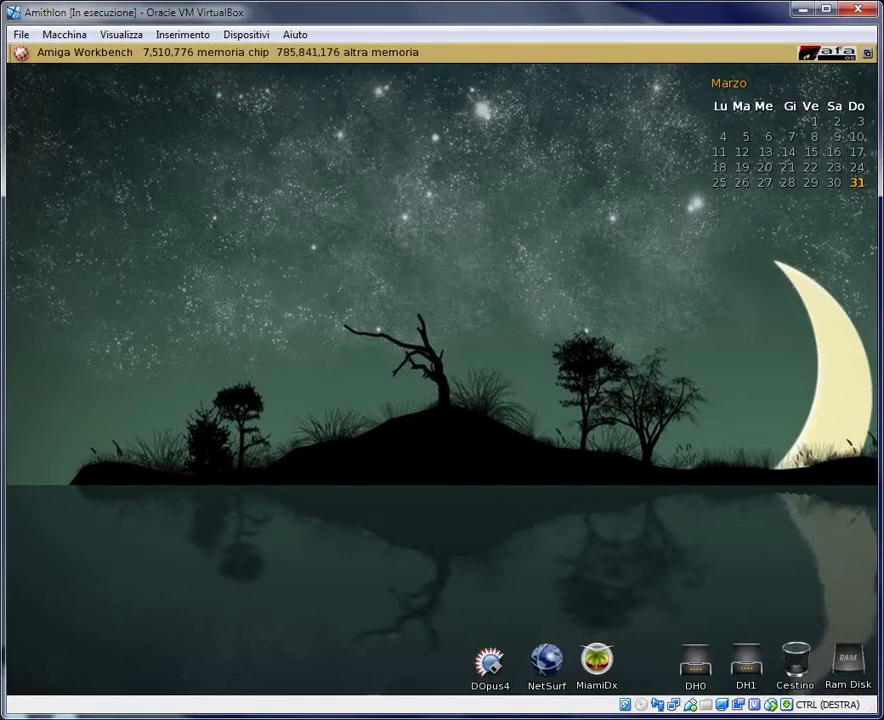
Step: Launch HDToolBox from the Tools drawer on DH0, closing the DH0 window
double_click(697, 663)
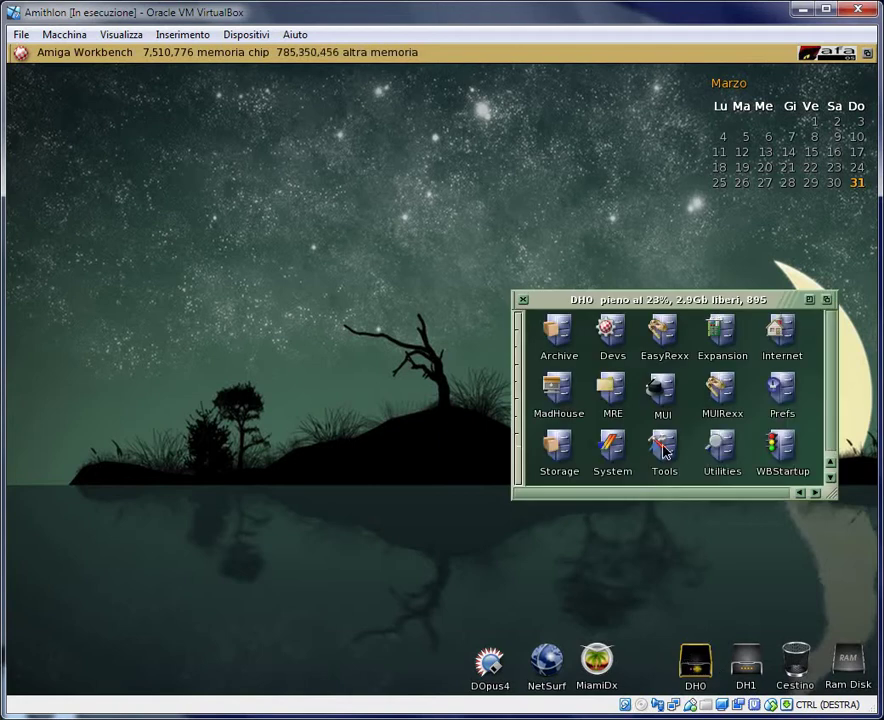
double_click(664, 445)
drag(780, 293, 795, 301)
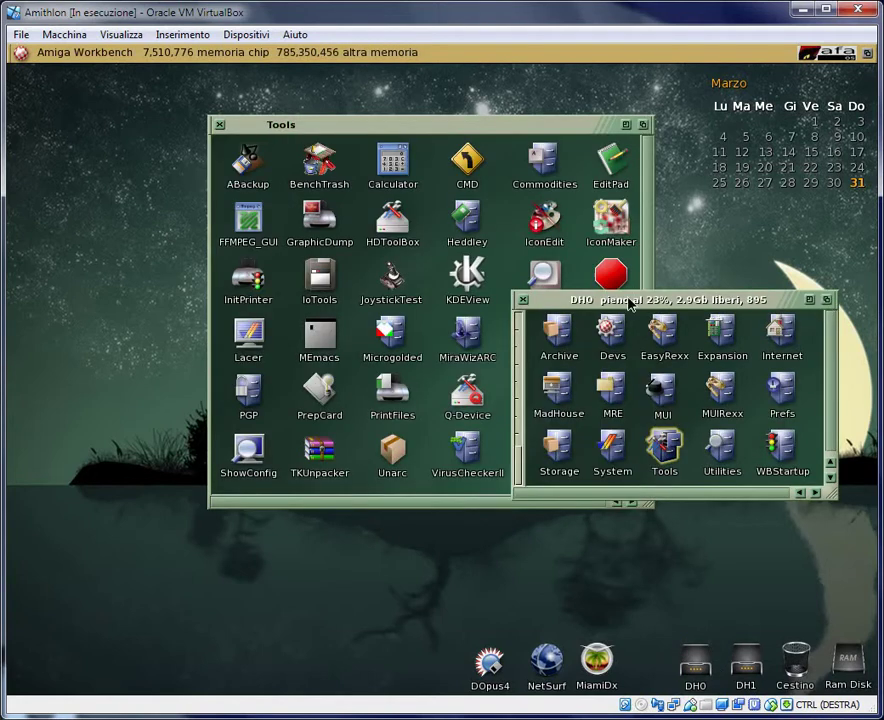
click(527, 300)
double_click(393, 220)
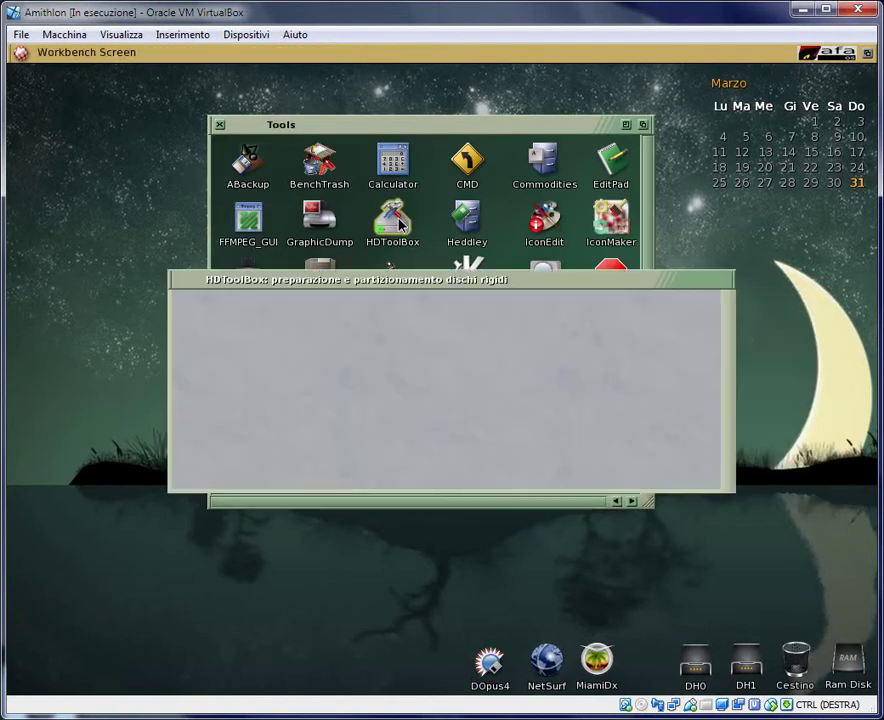
Step: Choose amithlon.device and install the uninstalled 2.9 Gb VBOX HARDDISK at address 2 with its detected drive definition
drag(712, 393, 712, 335)
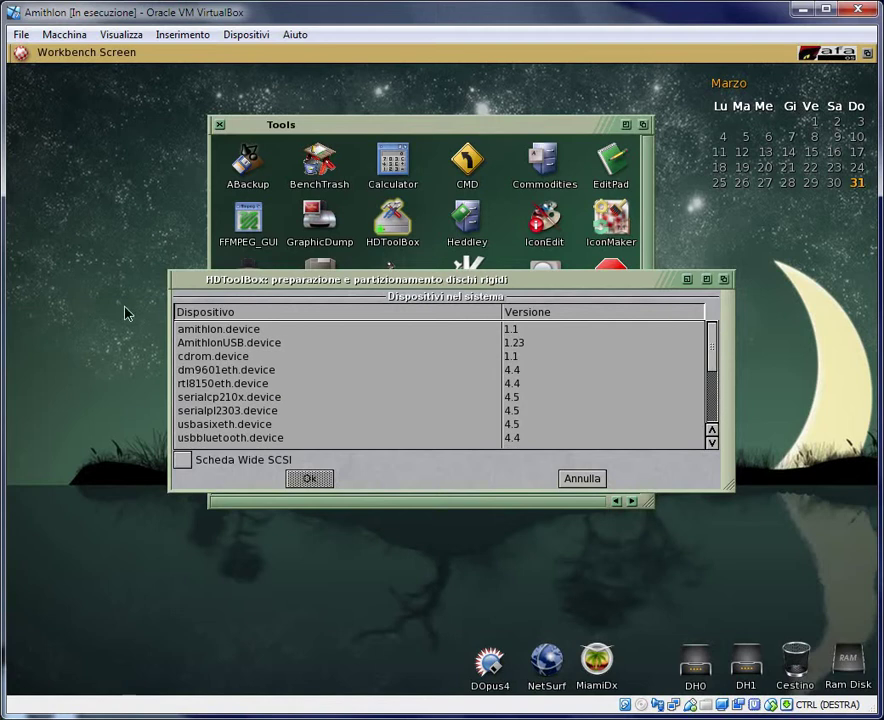
click(218, 331)
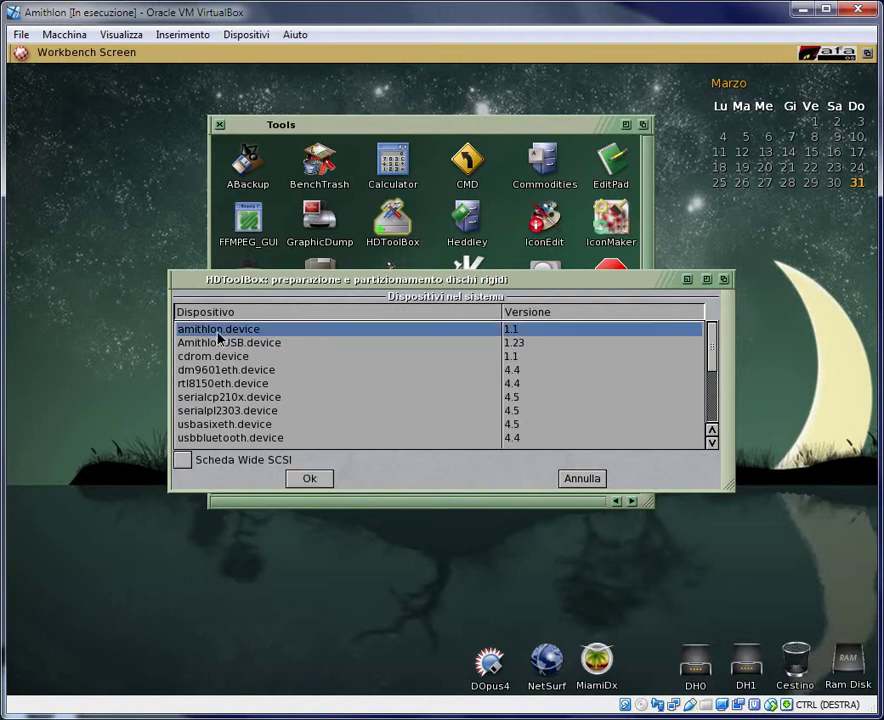
click(310, 478)
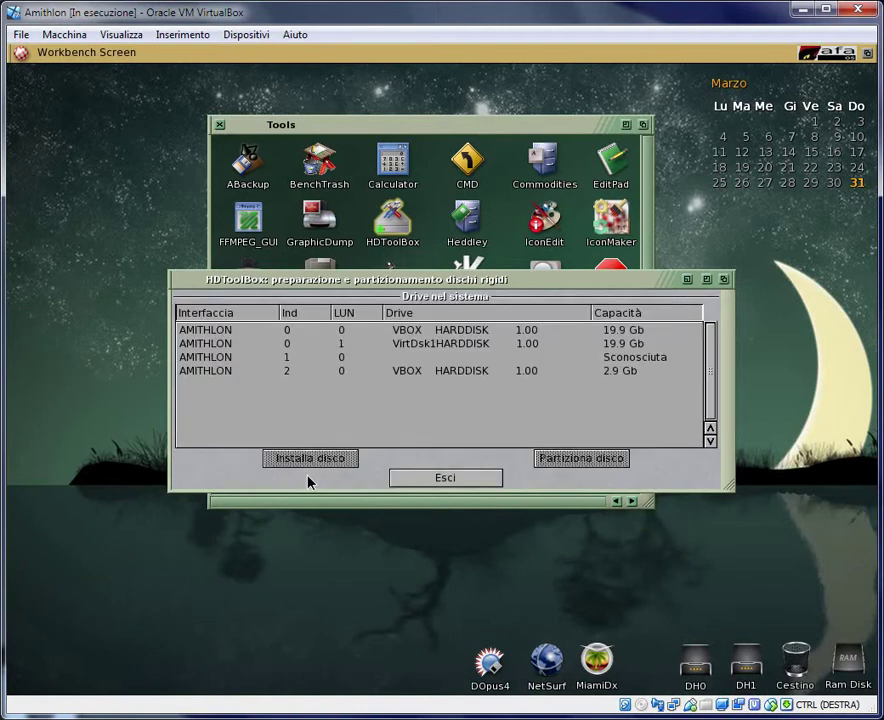
click(423, 372)
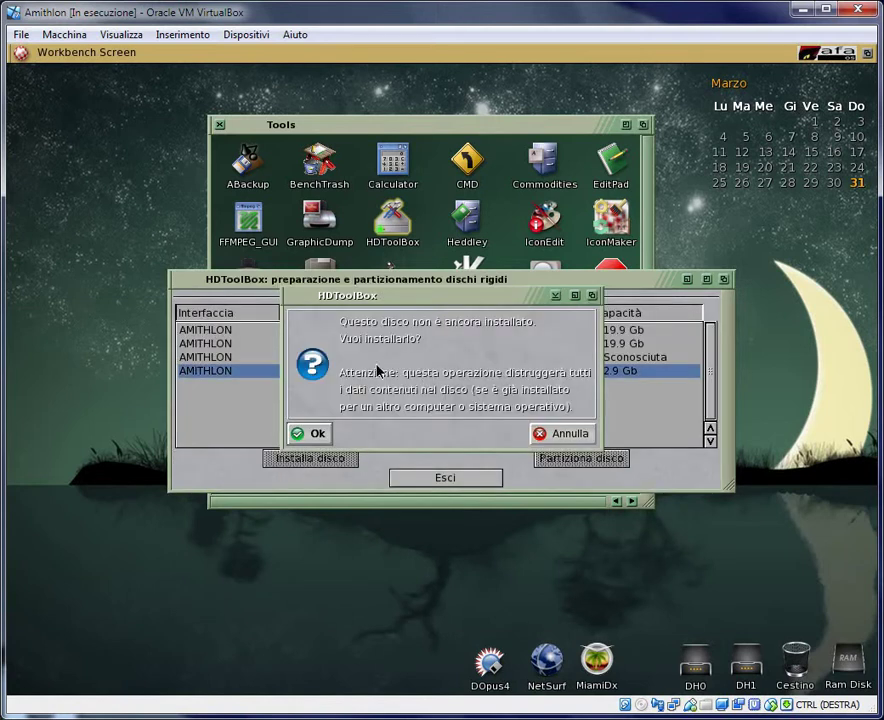
click(316, 433)
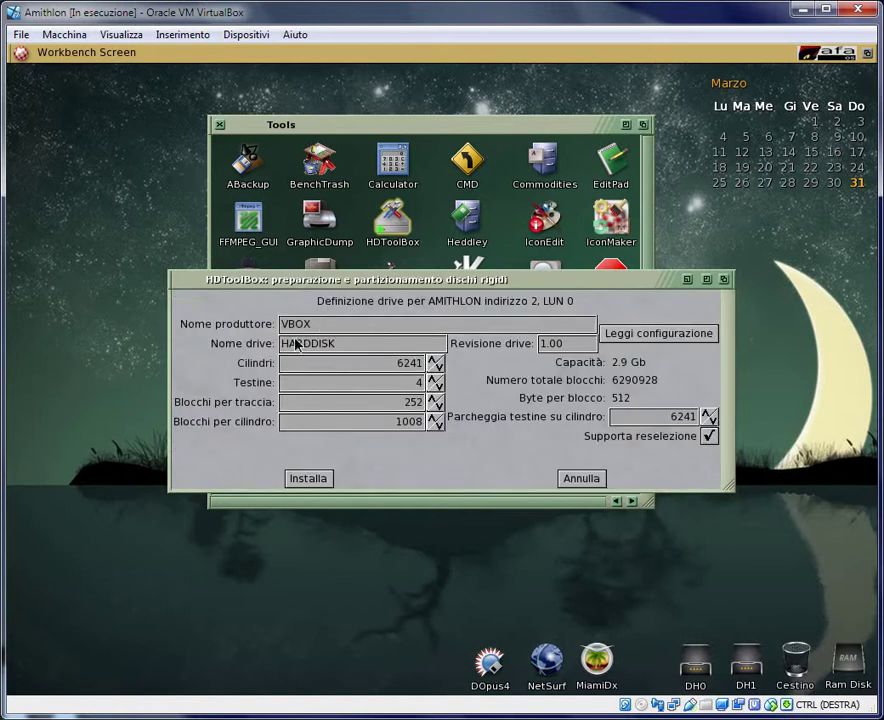
click(309, 479)
click(250, 431)
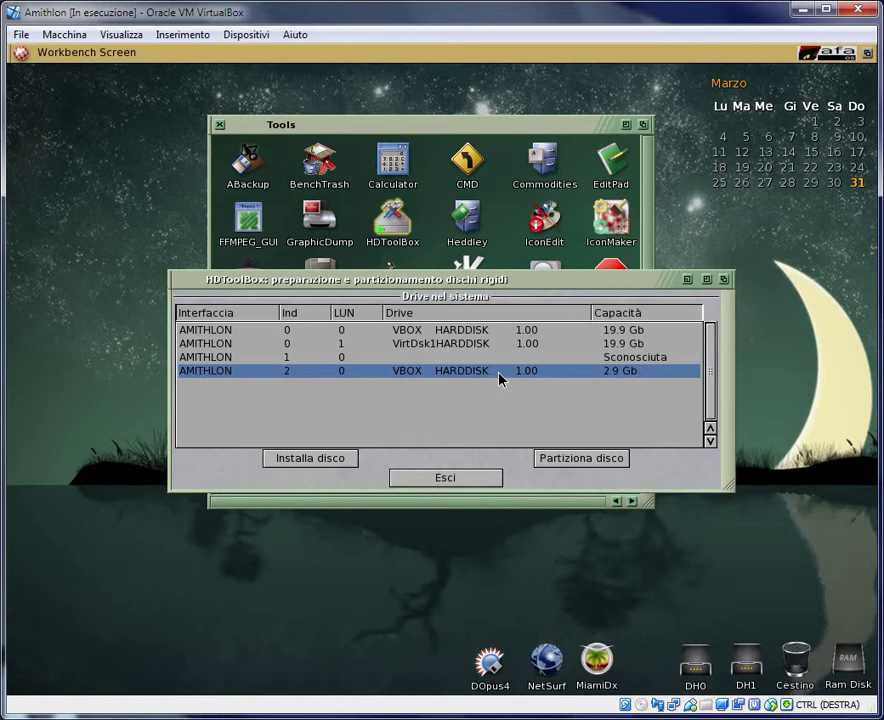
Step: Partition the 2.9 Gb disk by deleting the second and third partitions and extending the first to final cylinder 6240
click(565, 460)
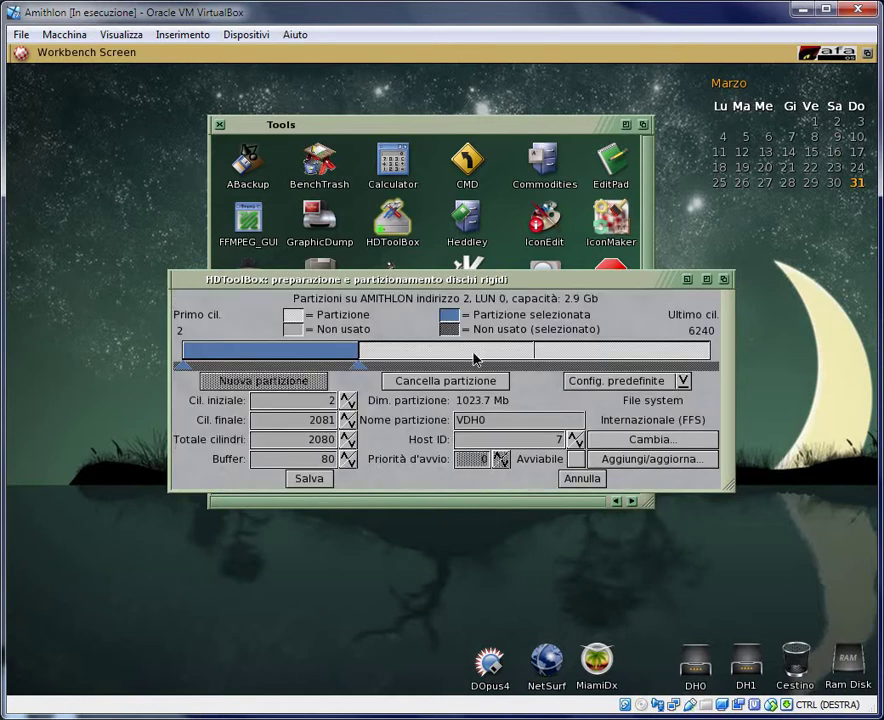
click(474, 354)
click(445, 380)
click(590, 350)
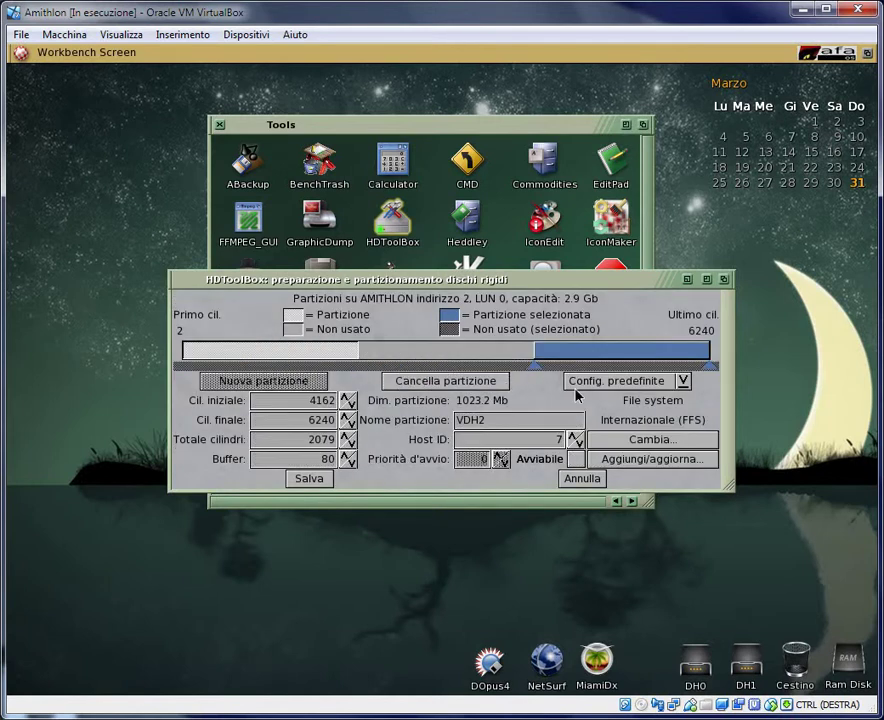
click(445, 380)
click(355, 350)
drag(361, 367, 796, 378)
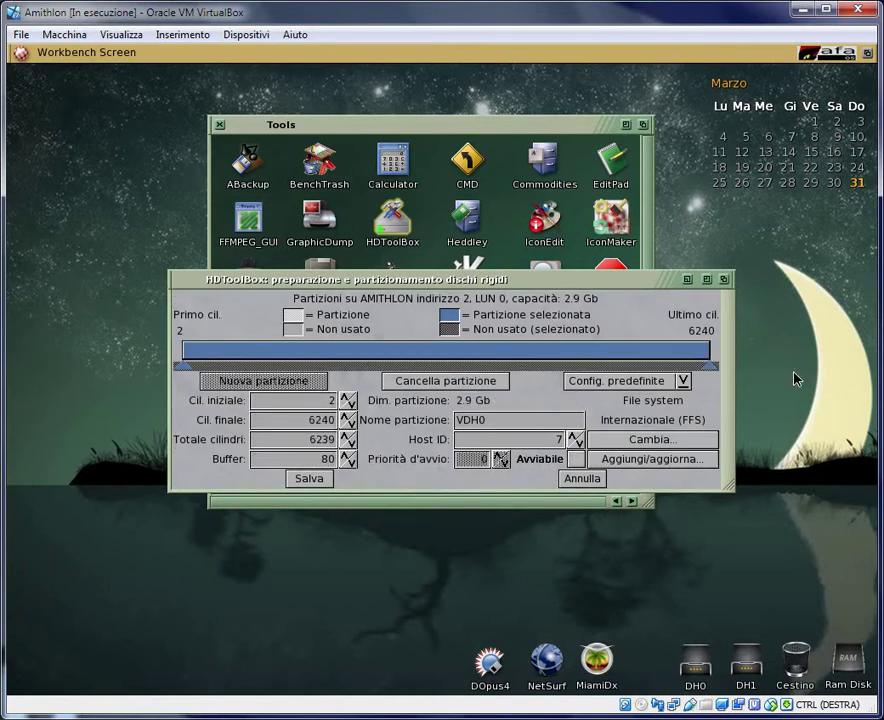
Step: Rename the partition DH4 and save the partition layout to the disk
click(485, 421)
key(Left)
key(Left)
key(Left)
key(BackSpace)
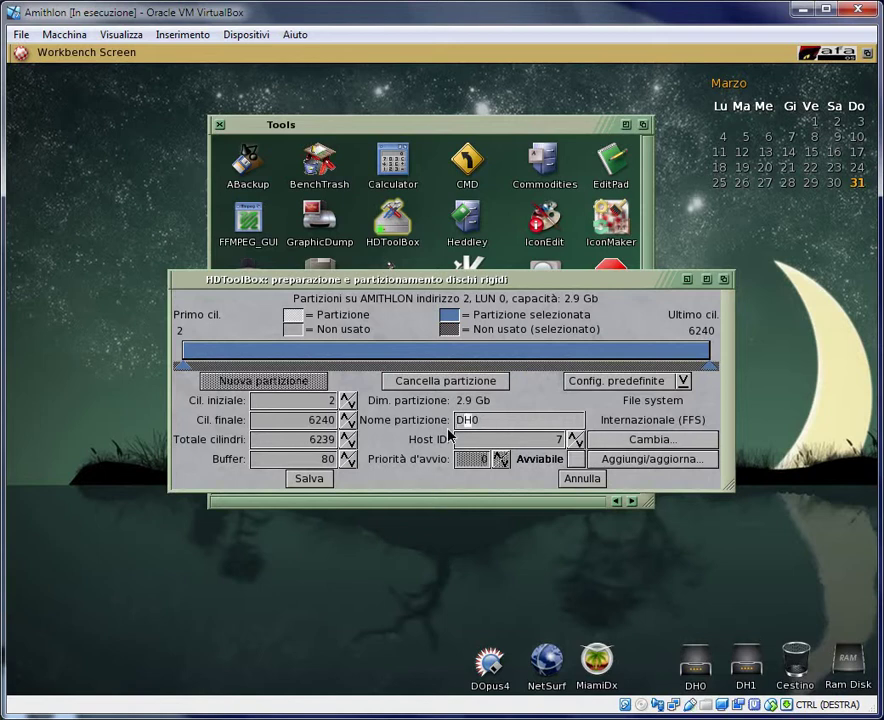
key(Right)
key(Right)
key(Right)
key(Left)
key(BackSpace)
key(Right)
click(303, 478)
click(284, 432)
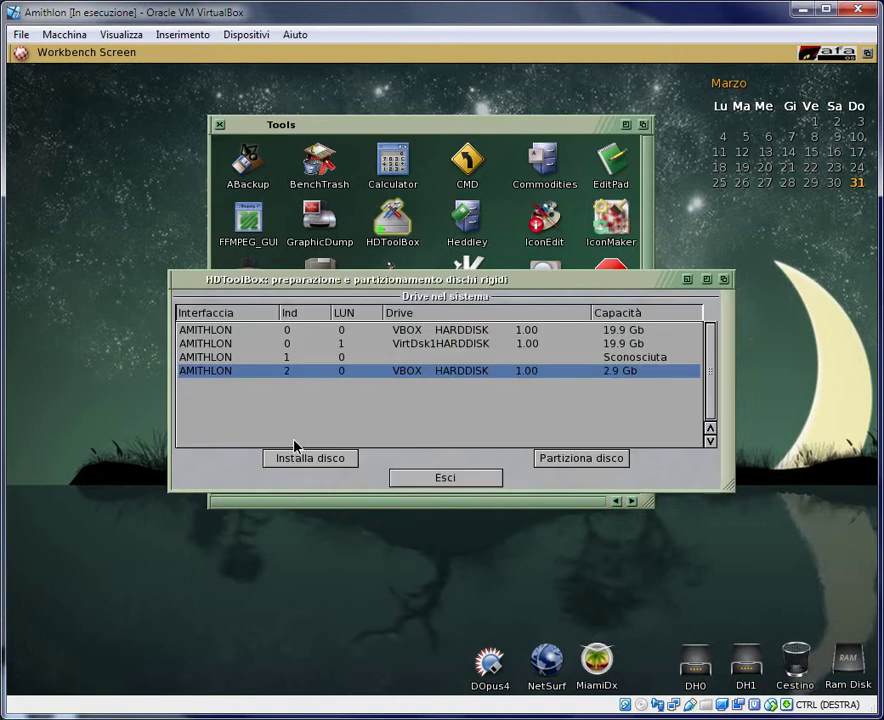
Step: Exit HDToolBox by powering off the Amithlon virtual machine, and start the machine again
click(401, 478)
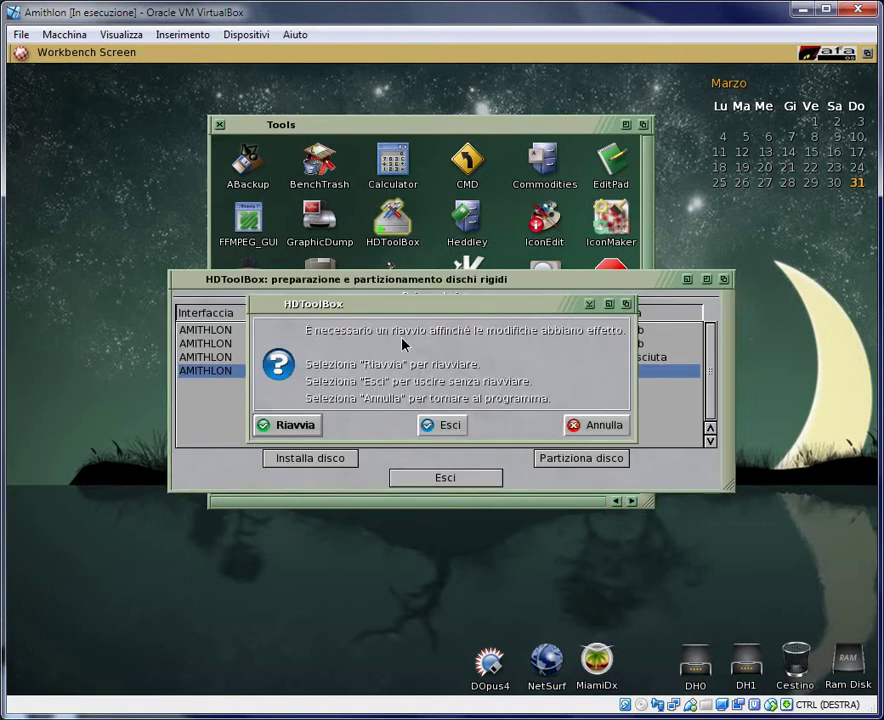
click(858, 9)
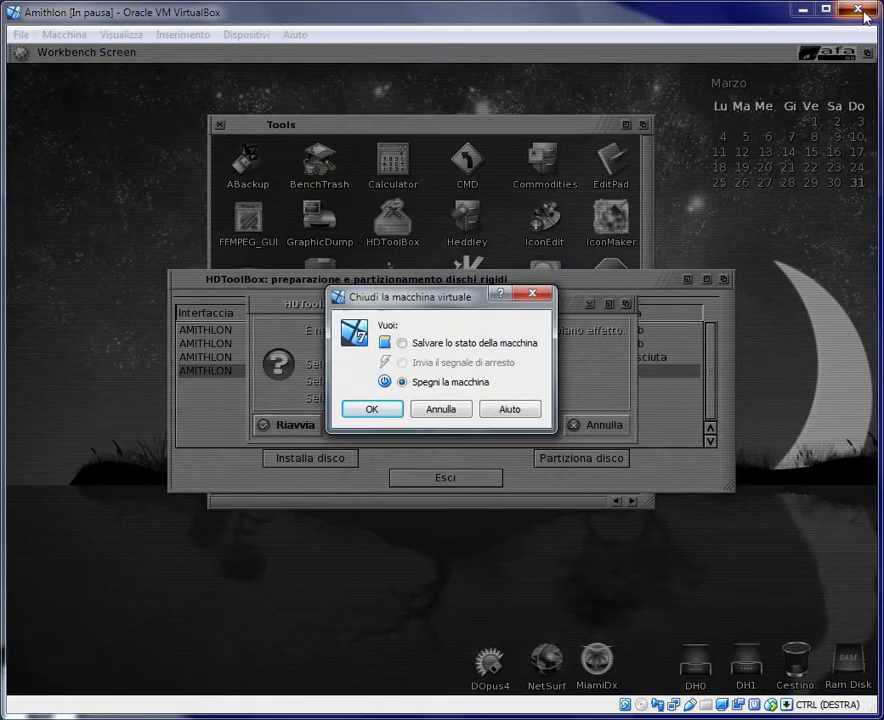
click(371, 410)
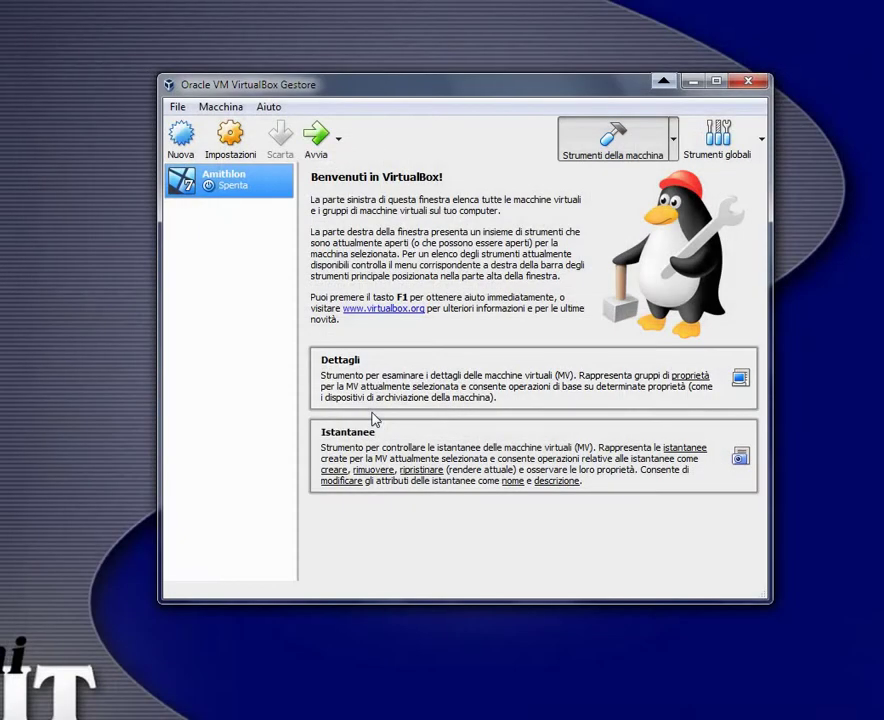
click(318, 137)
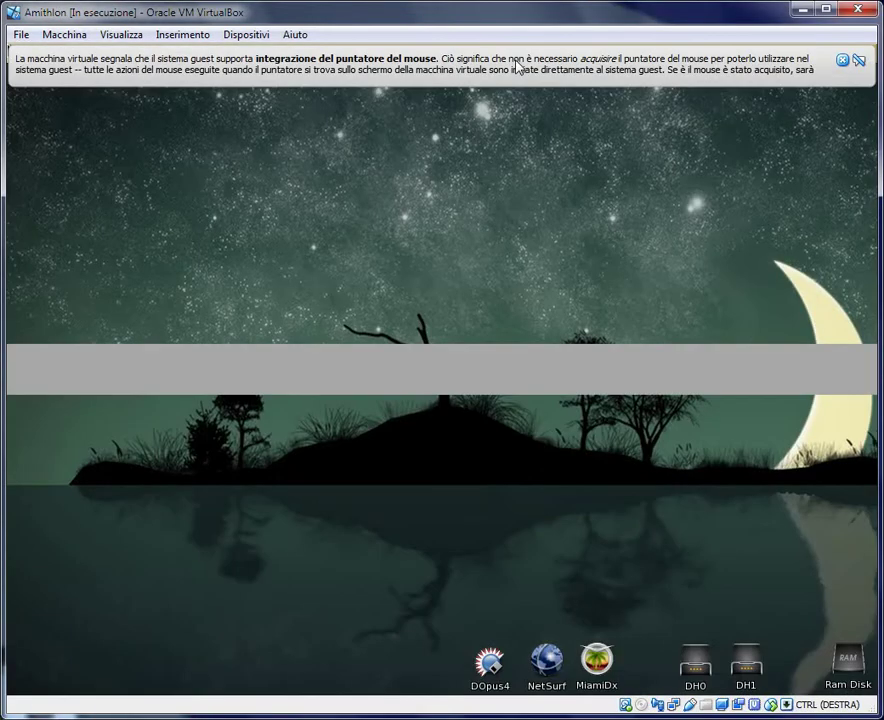
click(842, 60)
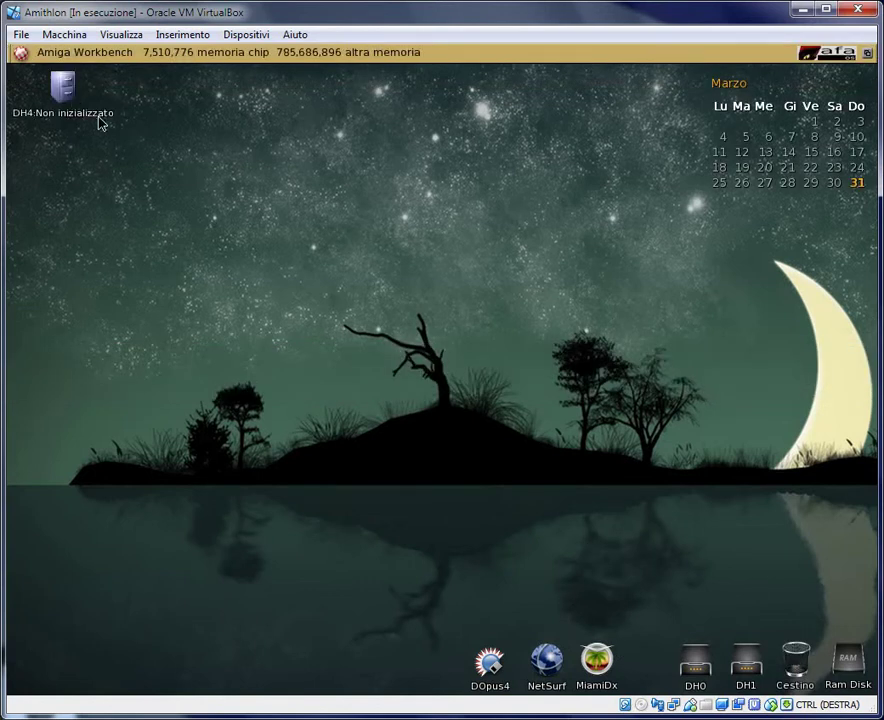
Step: Quick-format the uninitialized DH4 disk as DH4 with trashcan and Fast File System on and international mode off
right_click(60, 90)
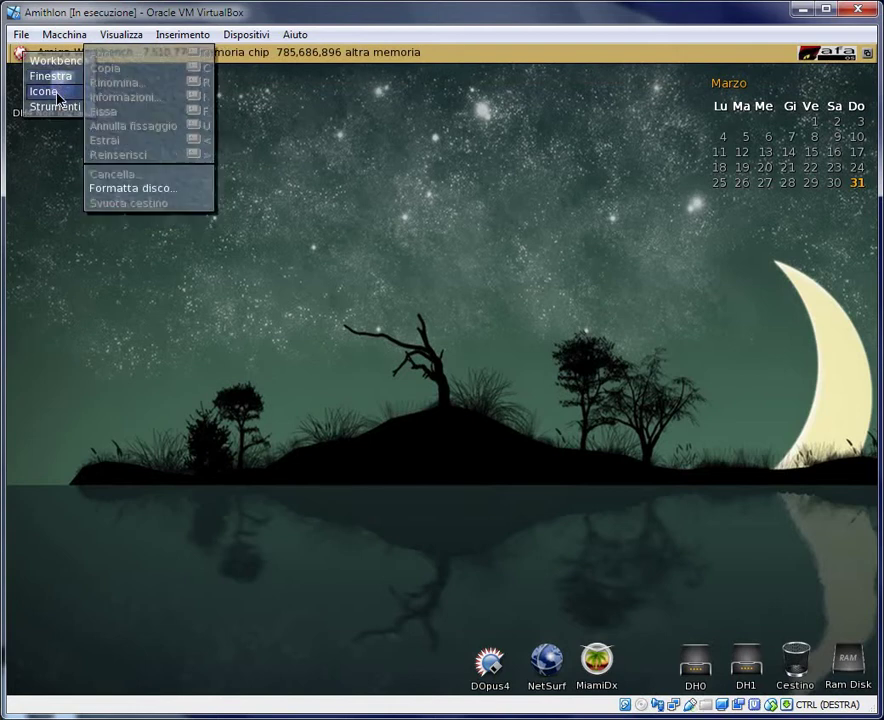
click(118, 189)
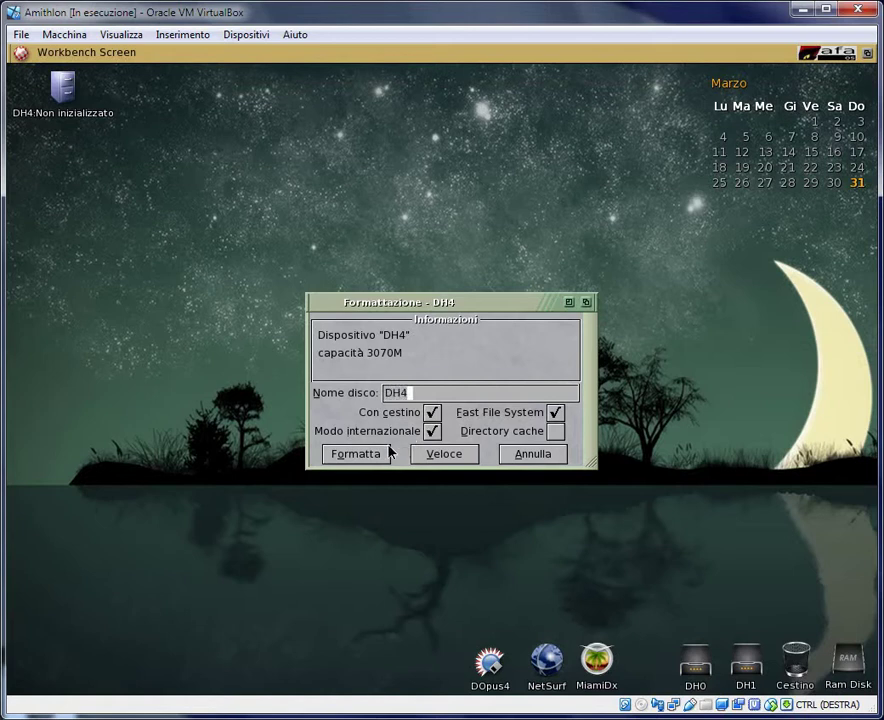
click(430, 436)
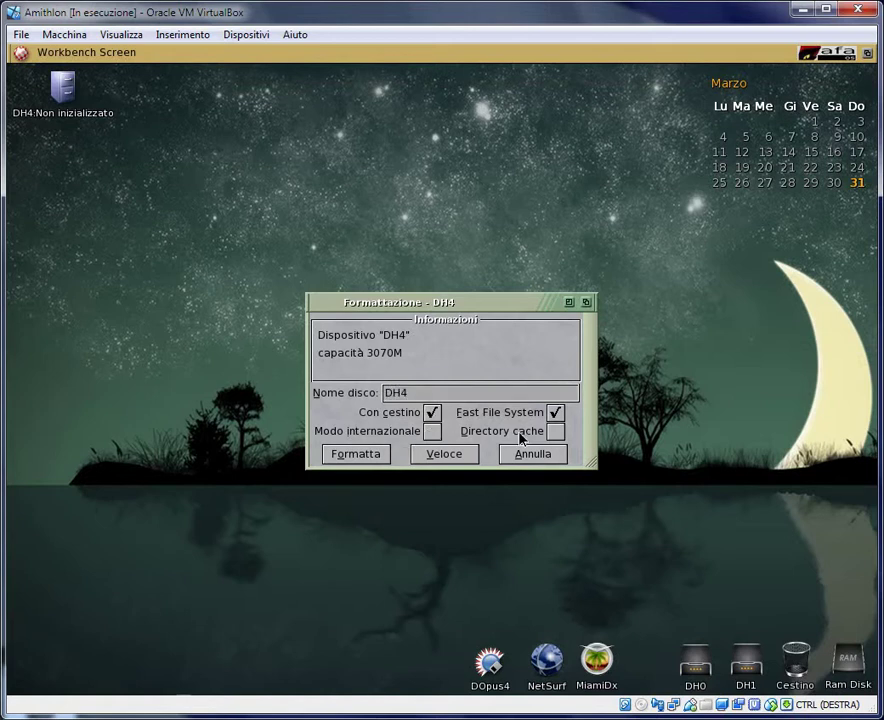
click(449, 465)
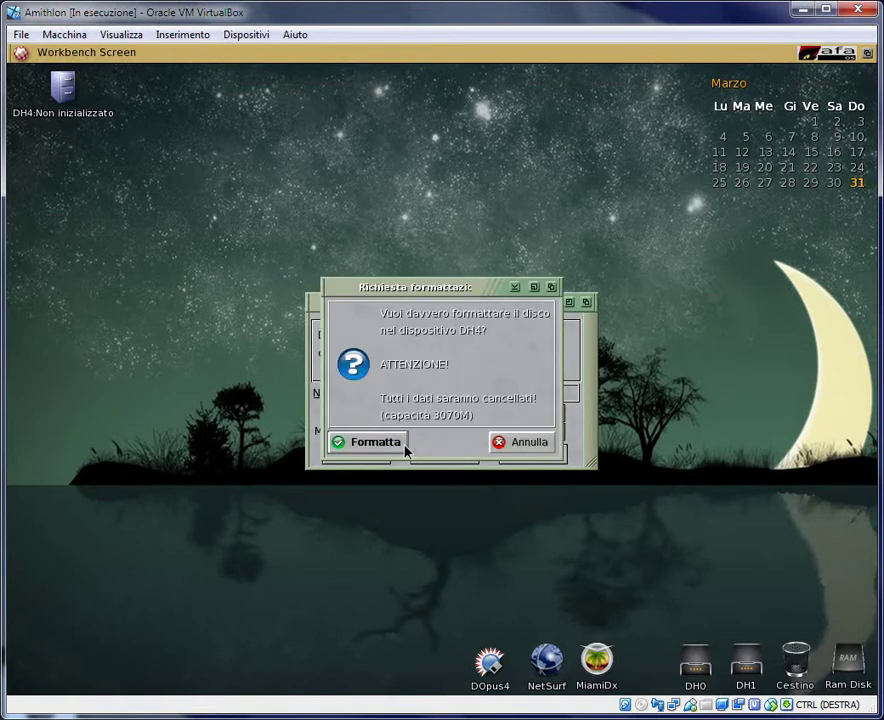
click(396, 449)
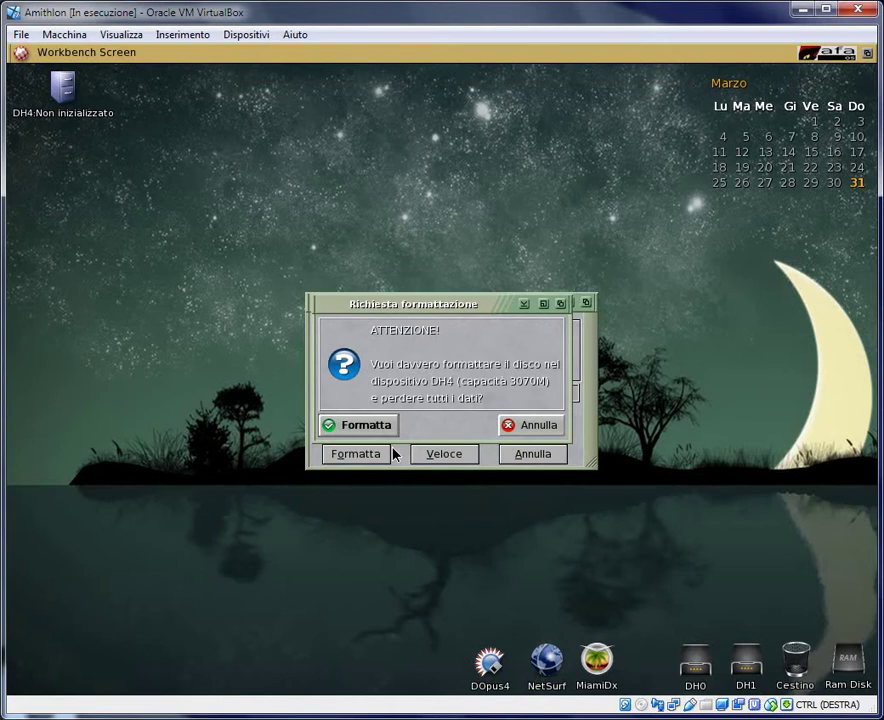
click(366, 425)
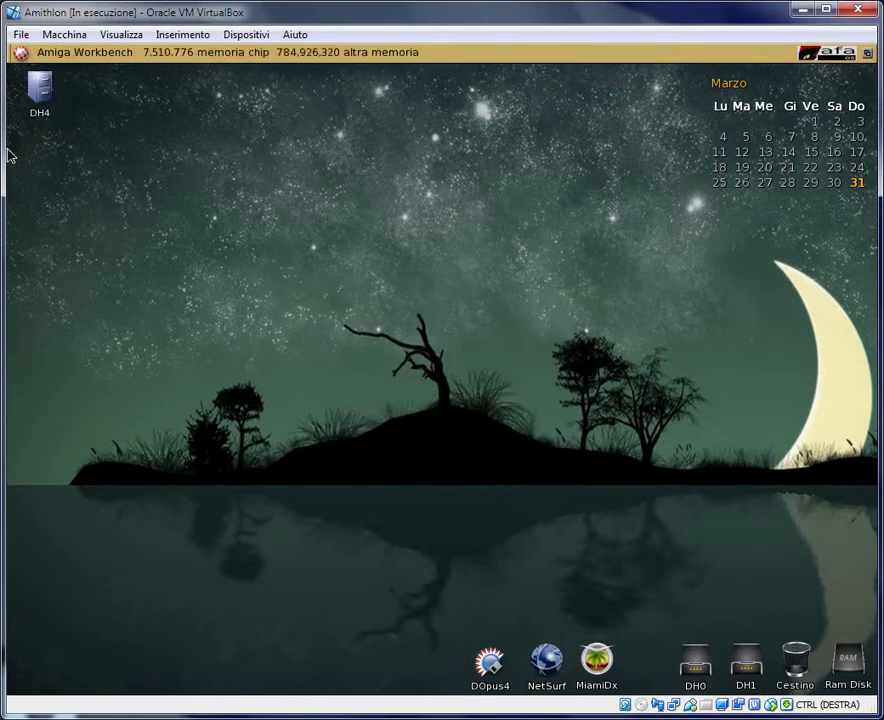
Step: Move the DH4 disk icon toward the middle of the Workbench desktop and snapshot its position
drag(42, 90, 284, 296)
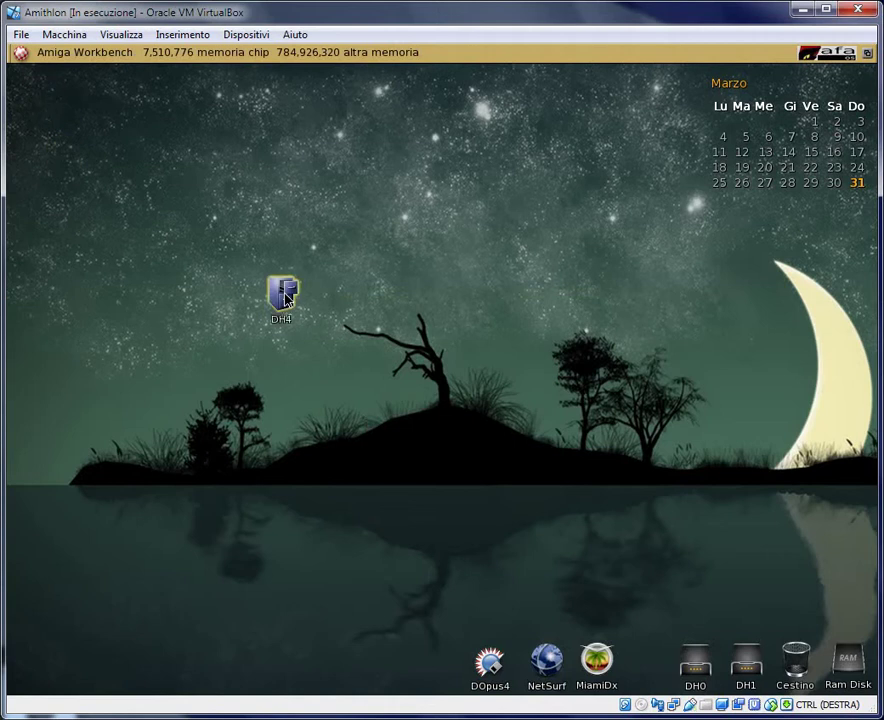
right_click(284, 296)
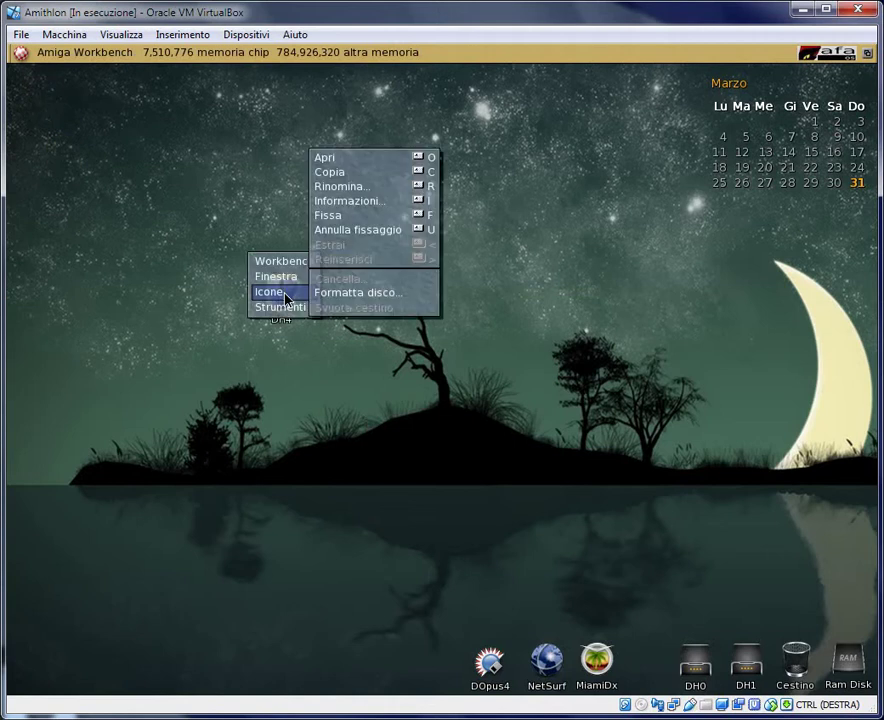
click(340, 217)
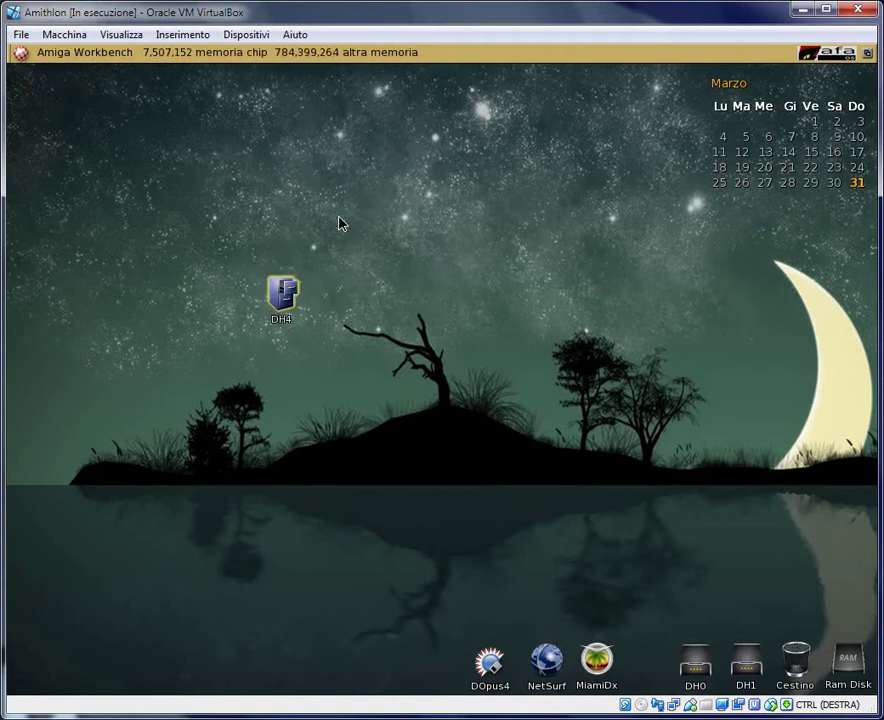
Step: Open the information window for the DH4 disk
right_click(283, 298)
click(340, 282)
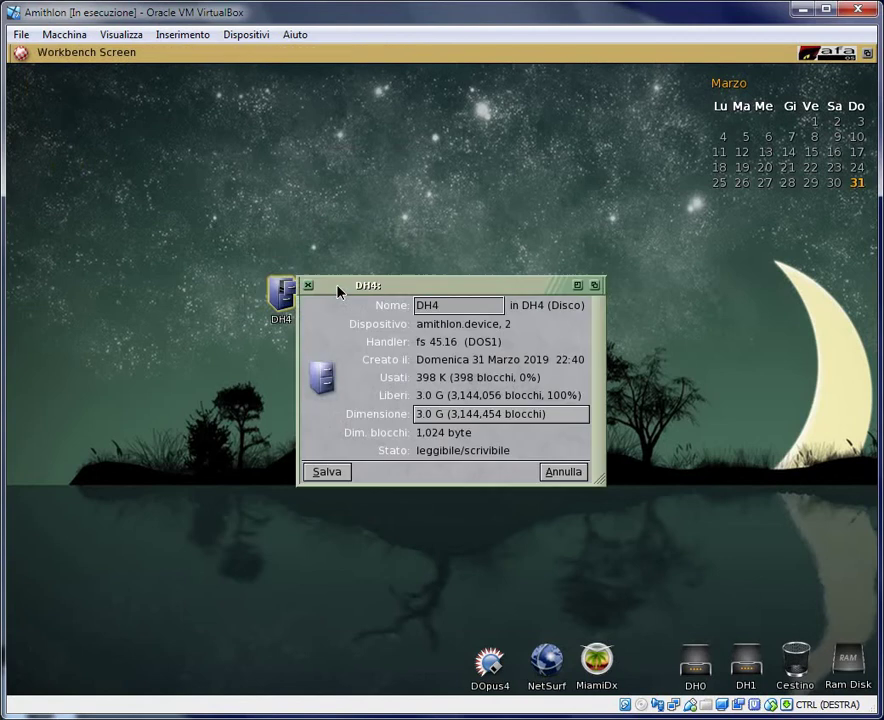
Step: Replace the DH4 disk's icon image with the DH0 disk's icon and save the icon information
click(705, 648)
drag(705, 648, 327, 390)
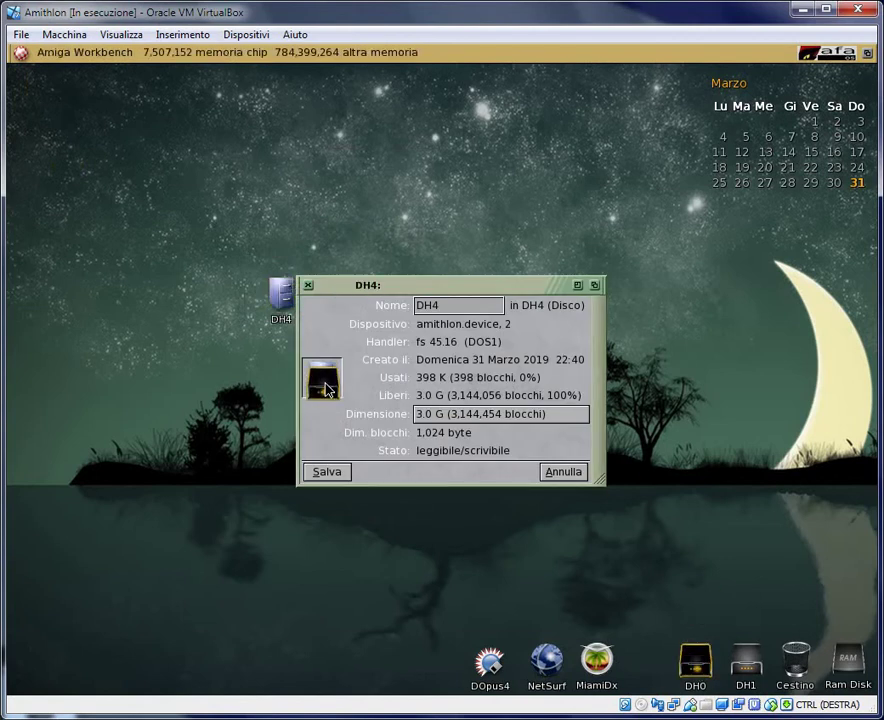
click(326, 472)
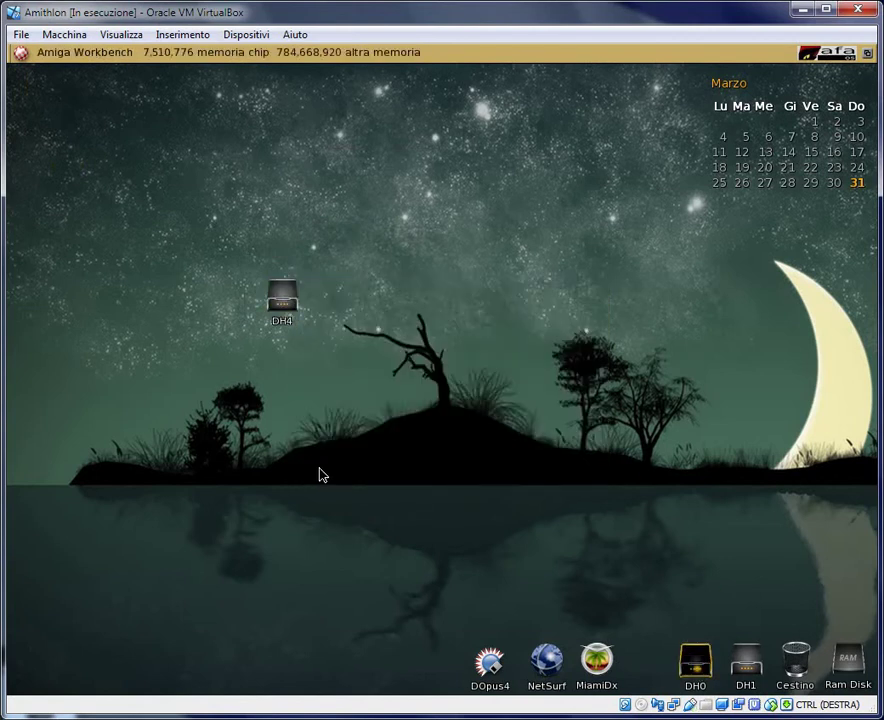
Step: Move the DH4 disk icon into the gap between MiamiDx and DH0, and snapshot its position
click(281, 297)
drag(281, 297, 642, 667)
right_click(642, 667)
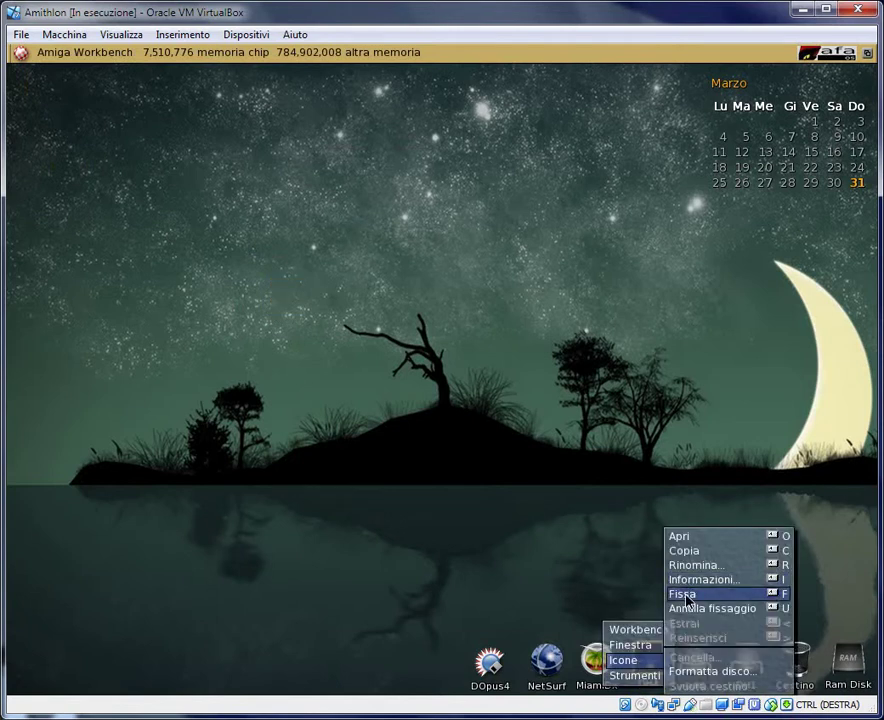
click(687, 596)
Step: Look into the DH4 disk and close its window, and power off the Amithlon virtual machine
double_click(648, 662)
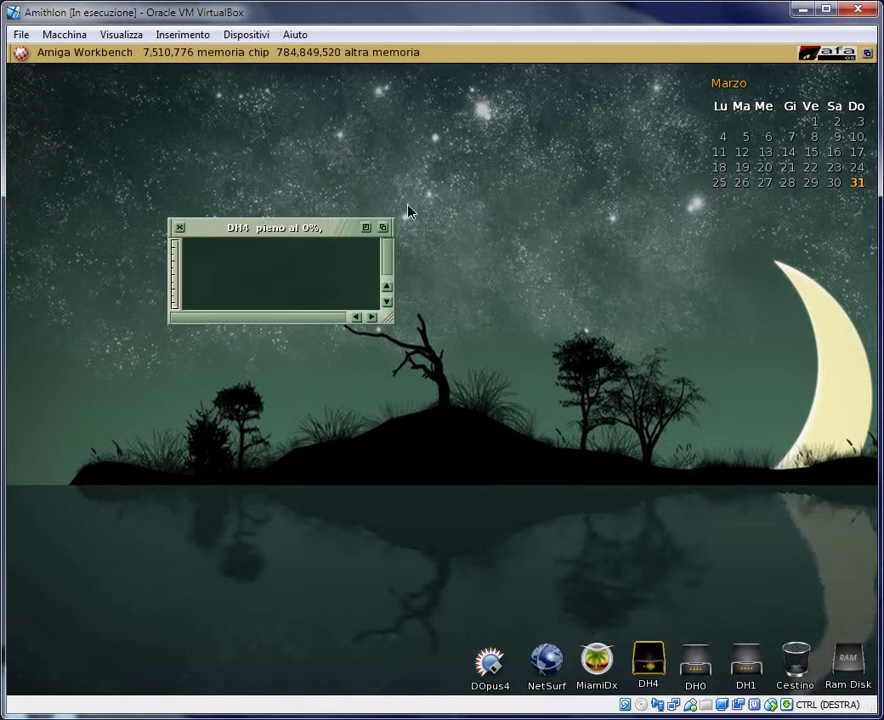
click(180, 229)
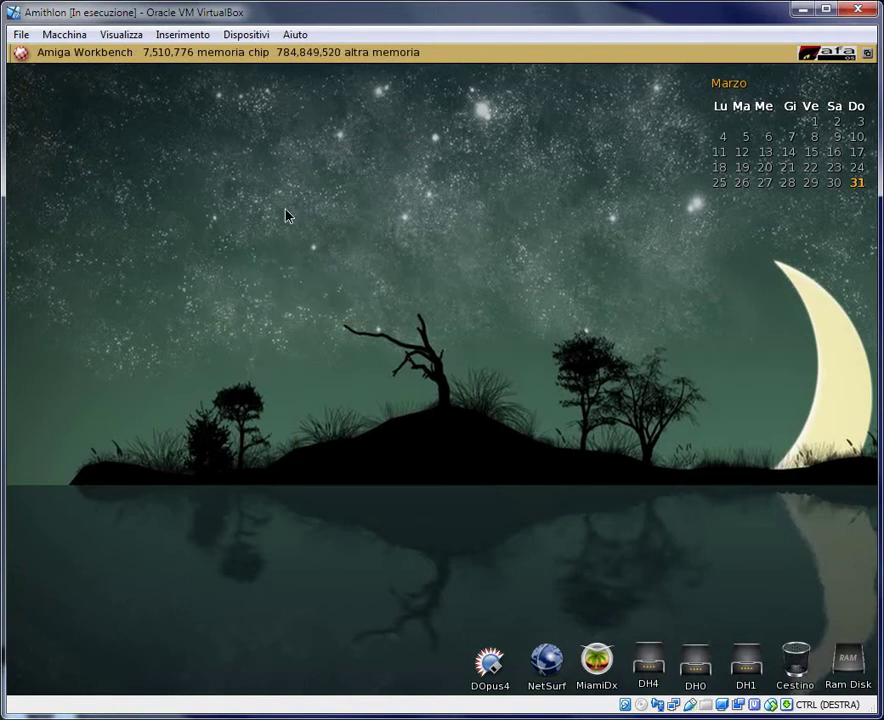
click(857, 9)
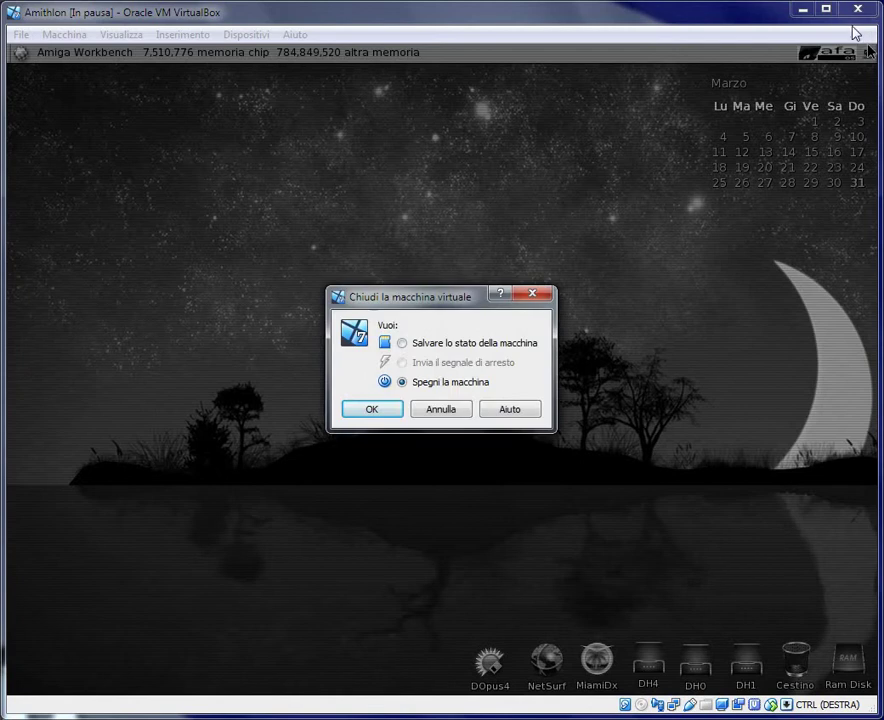
click(386, 412)
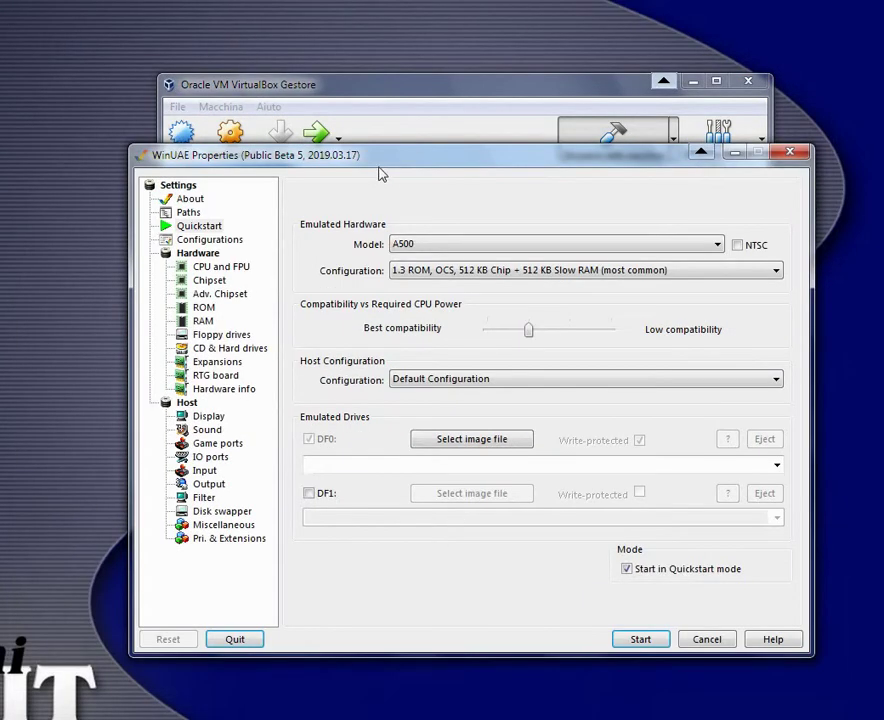
Step: Switch to WinUAE and load the AFA OS UAE configuration
drag(379, 175, 362, 131)
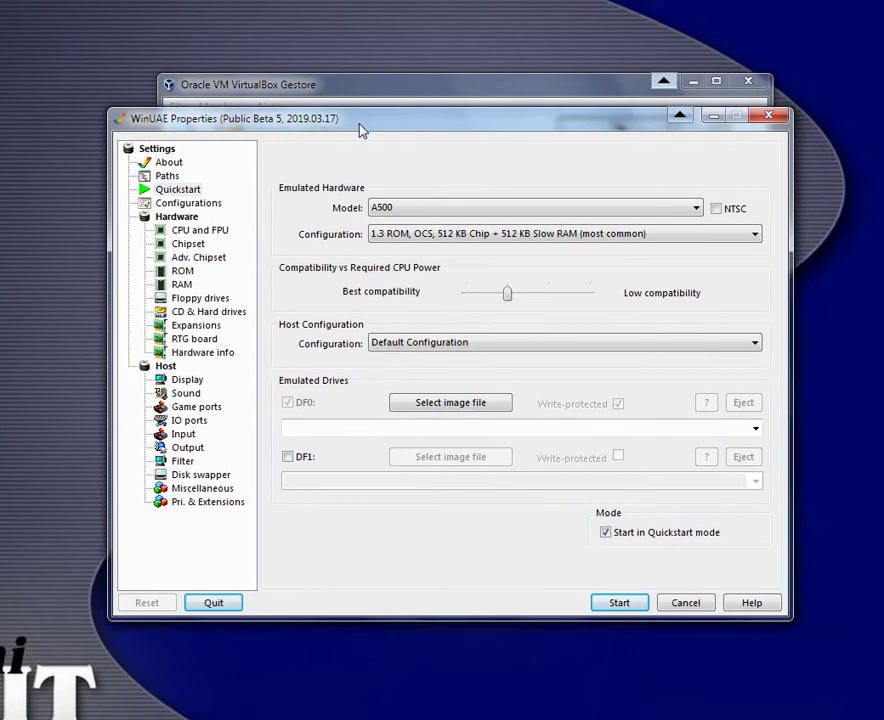
click(205, 205)
click(338, 466)
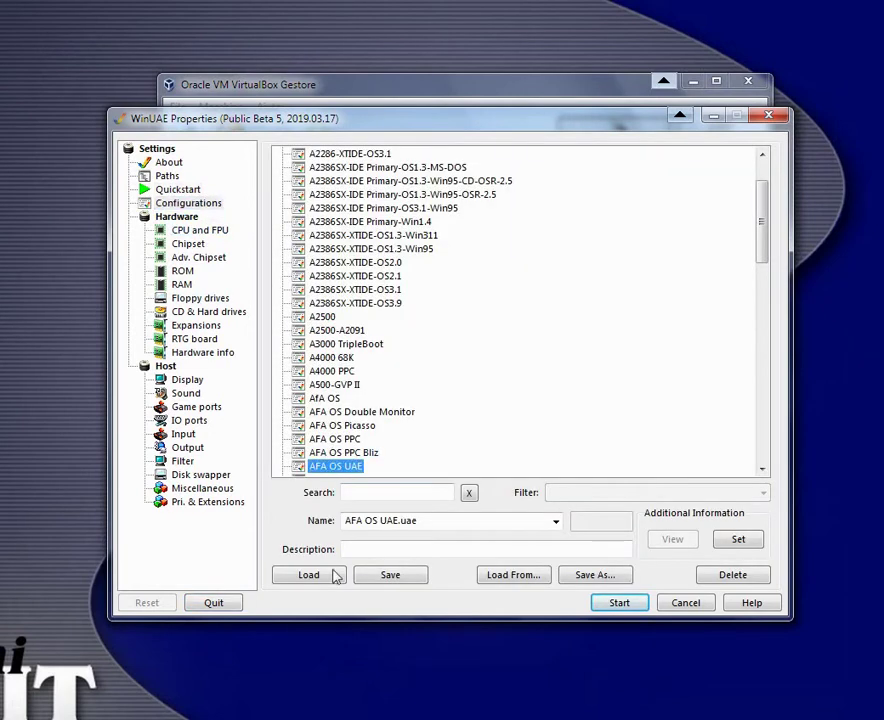
click(321, 567)
Step: Add NewVirtualDisk2.vhd from the Amithlon folder as a hardfile on the UAE (uaehf.device) controller
click(238, 315)
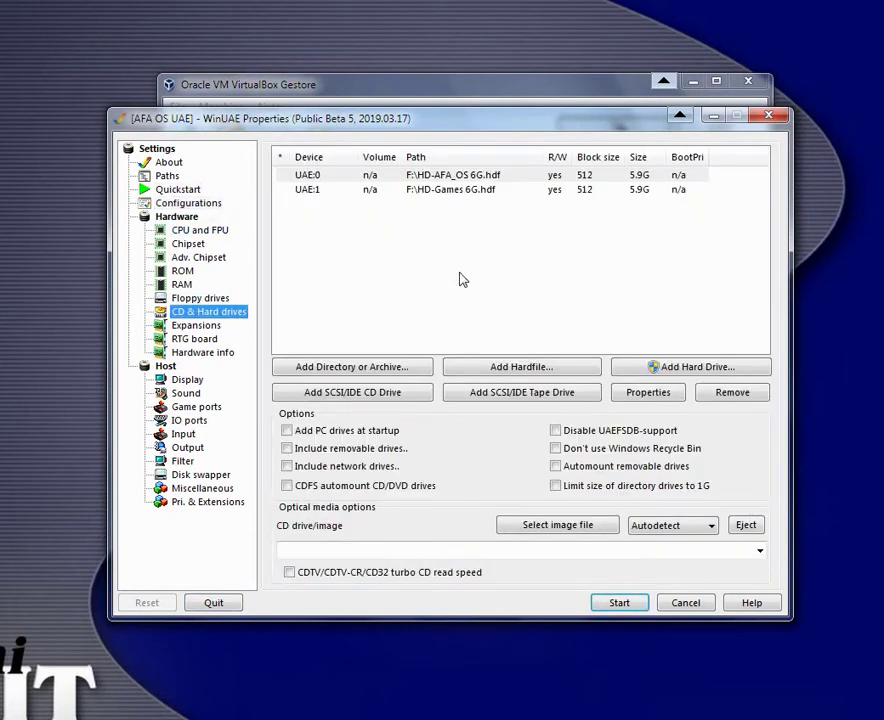
click(487, 336)
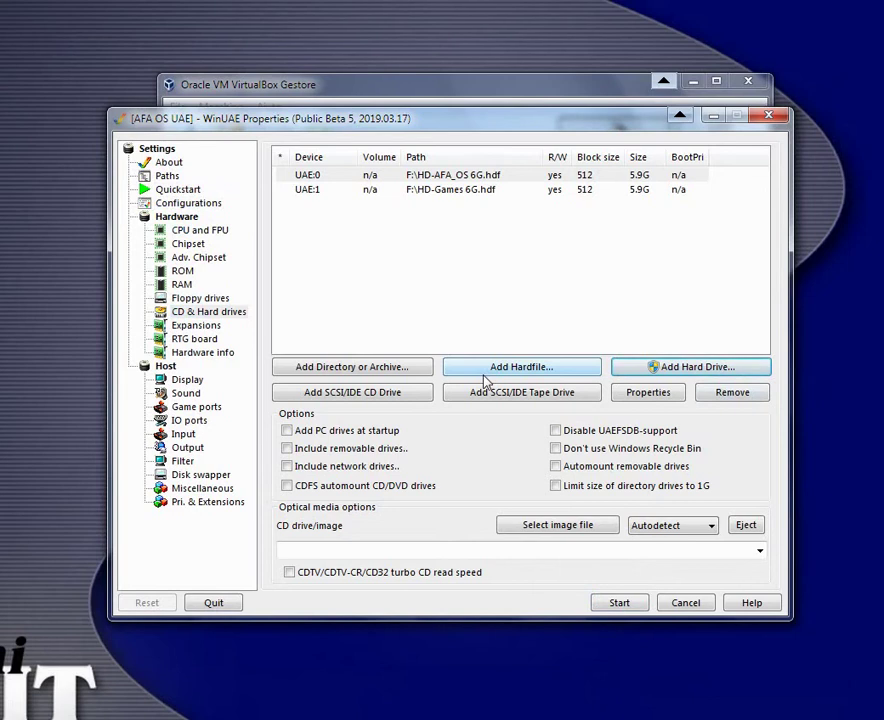
click(486, 372)
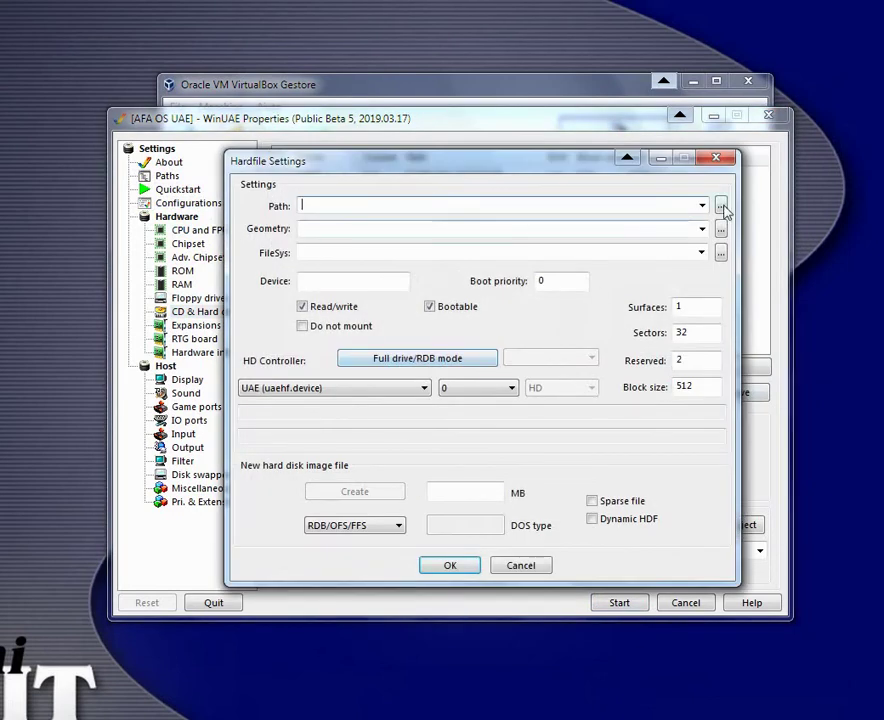
click(721, 207)
double_click(284, 184)
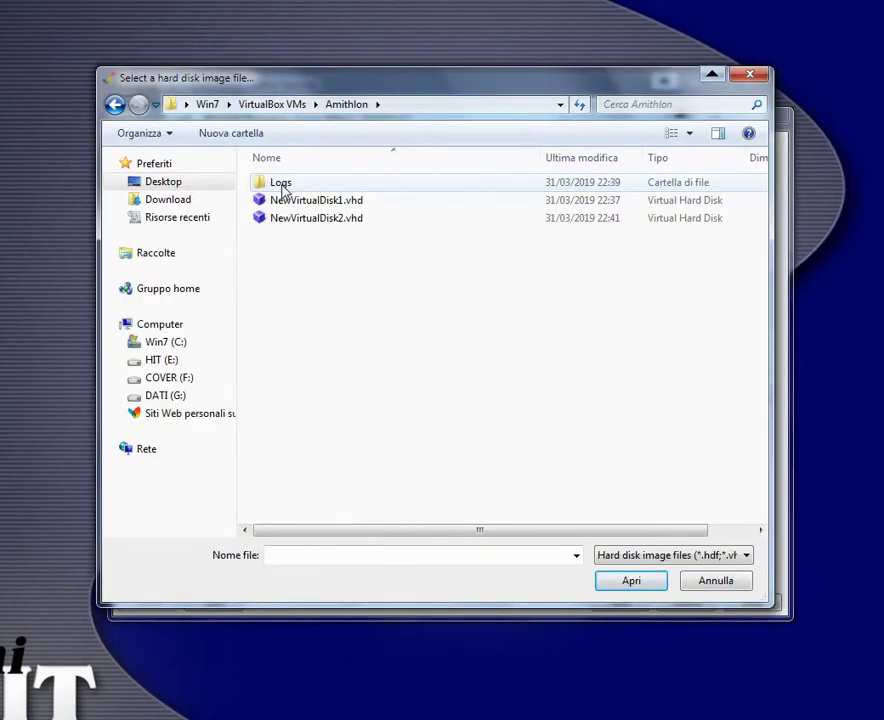
click(333, 220)
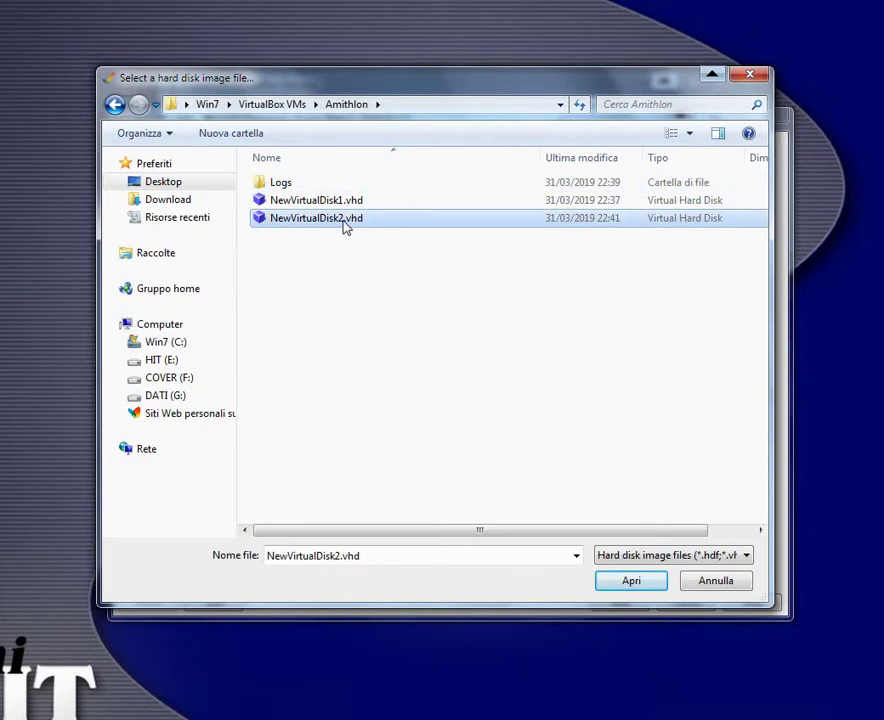
click(634, 584)
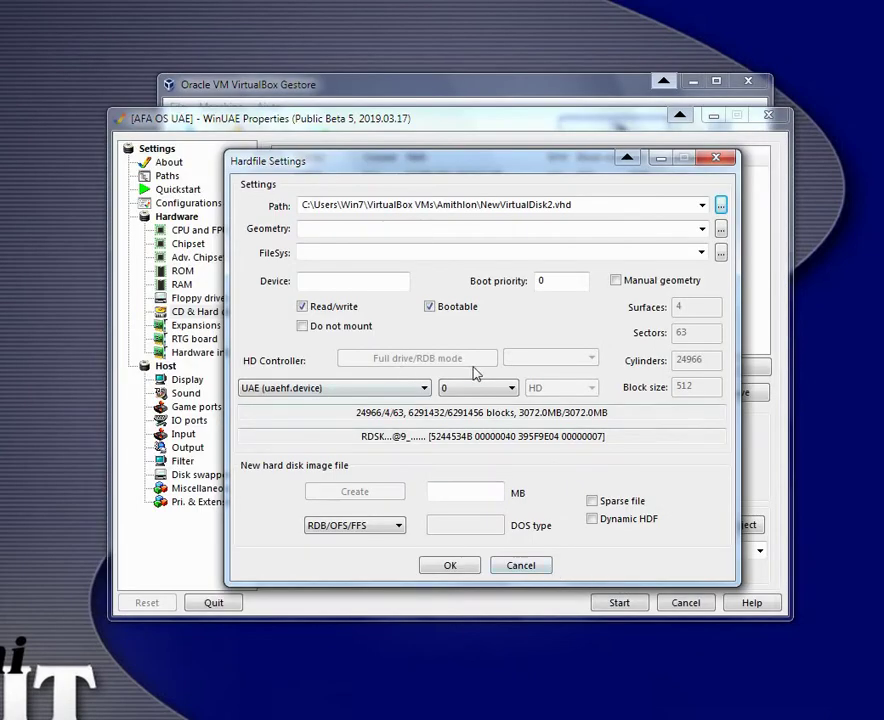
click(452, 568)
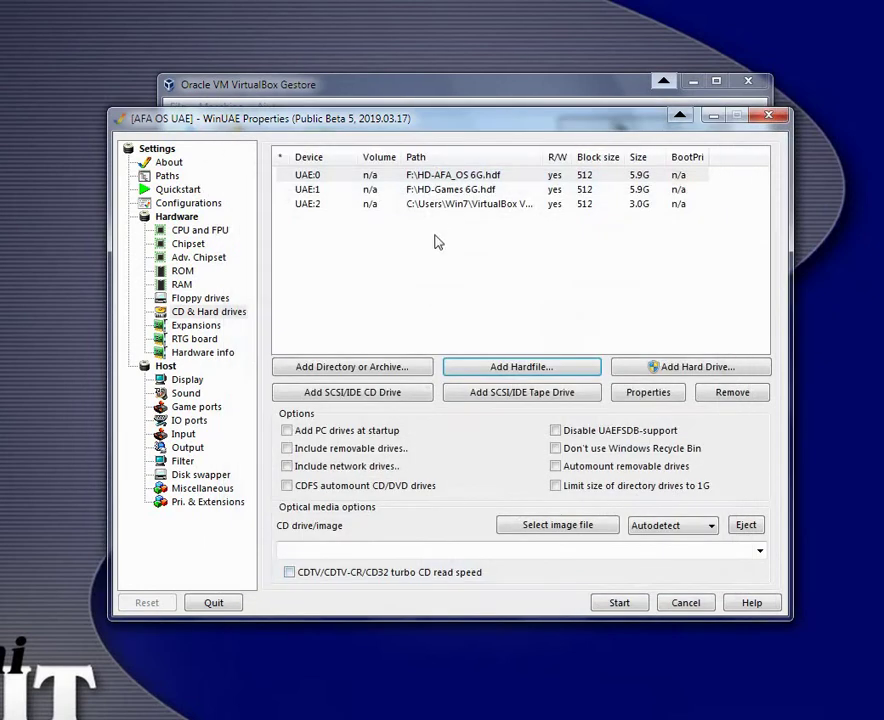
Step: Start the emulation, and open the DH4 disk in an enlarged window on the Workbench desktop
click(600, 603)
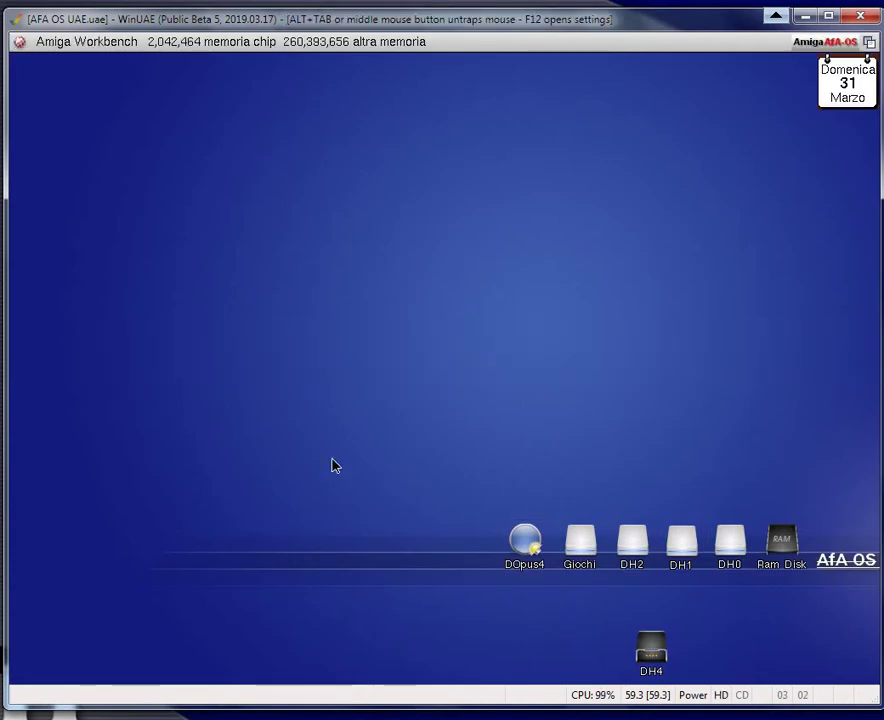
drag(649, 651, 258, 174)
double_click(256, 172)
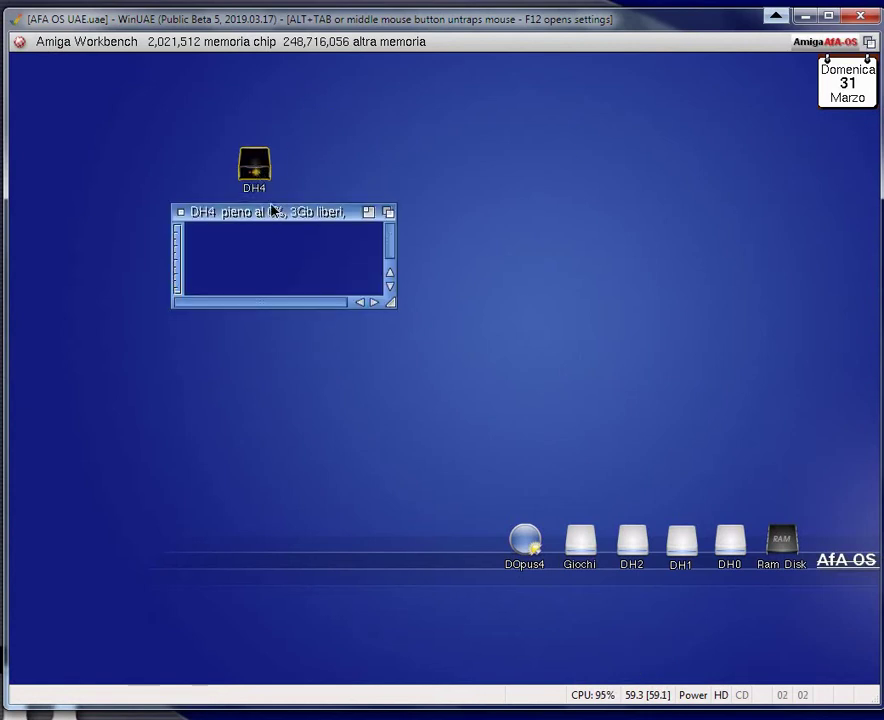
drag(371, 215, 425, 369)
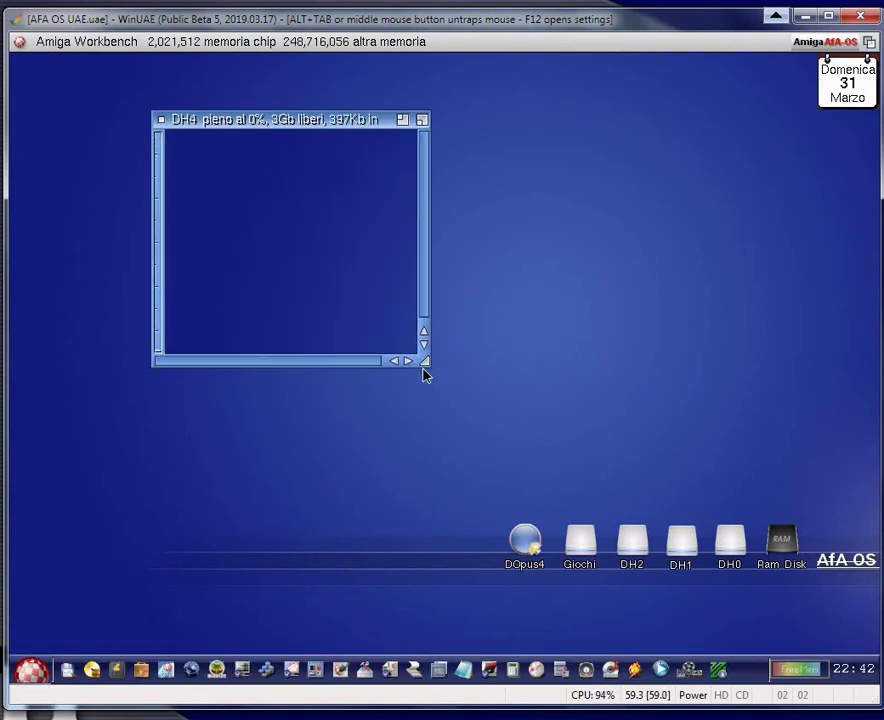
Step: Open the Adventure drawer of the Giochi disk and arrange its window clear of the DH4 window
click(580, 550)
double_click(580, 548)
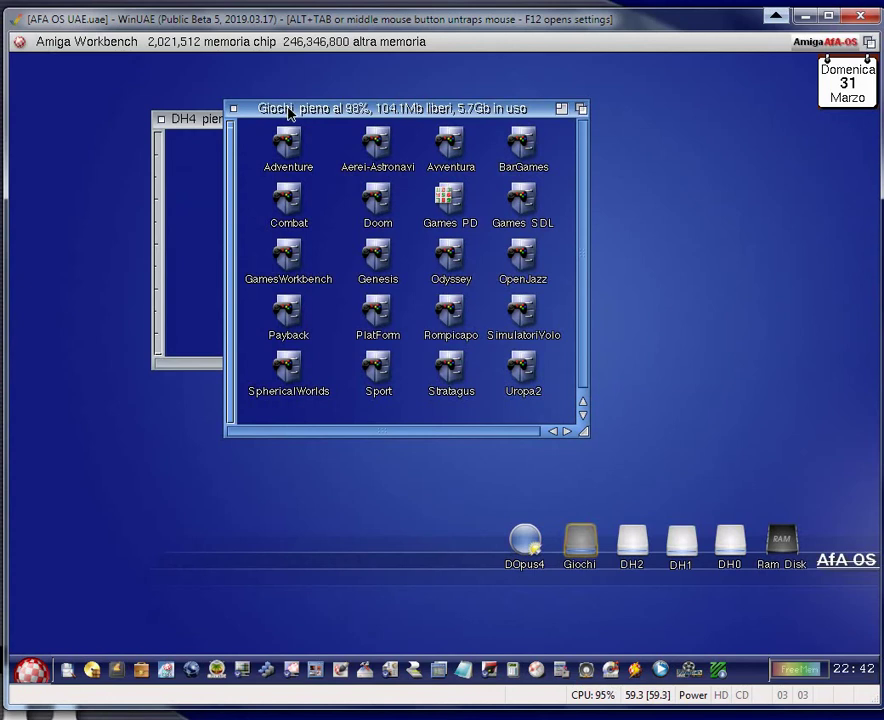
drag(288, 113, 576, 137)
double_click(576, 166)
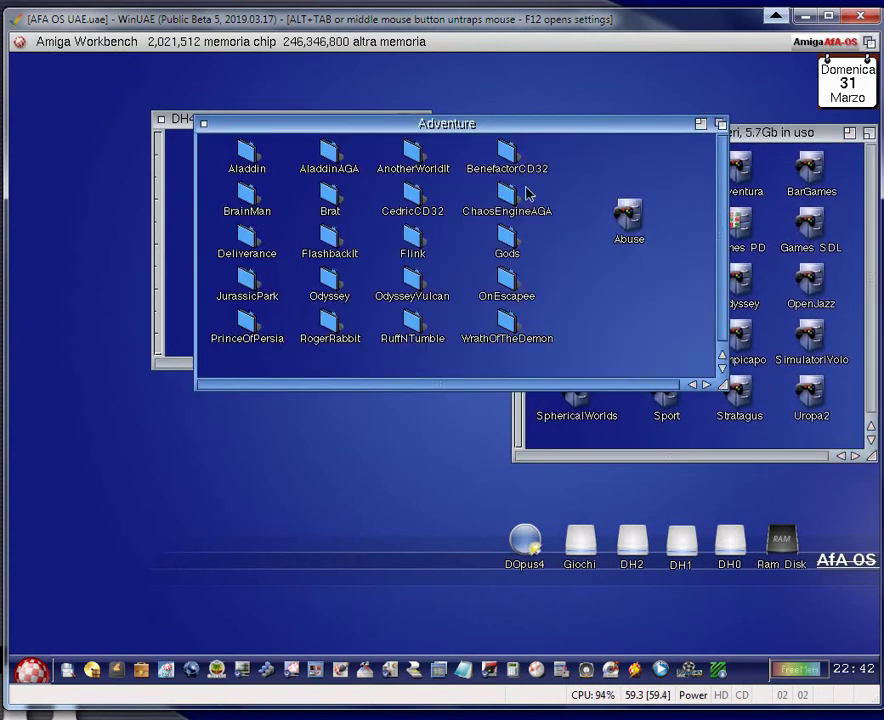
drag(381, 126, 673, 244)
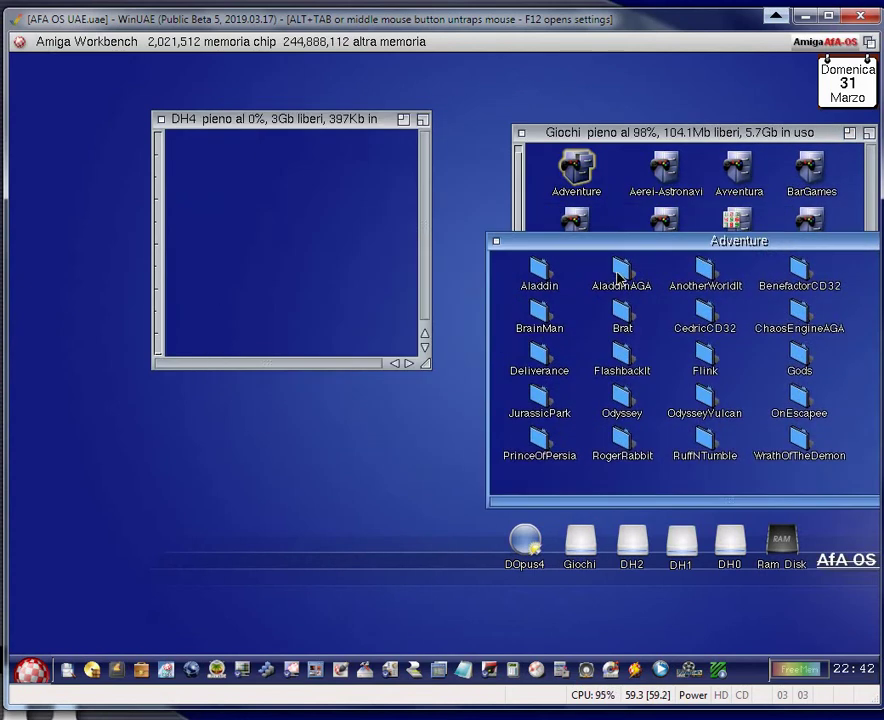
Step: Copy the AladdinAGA, Brat, BrainMan and Deliverance drawers from Adventure to DH4, and close the DH4, Adventure and Giochi windows
drag(618, 278, 272, 203)
drag(622, 320, 375, 192)
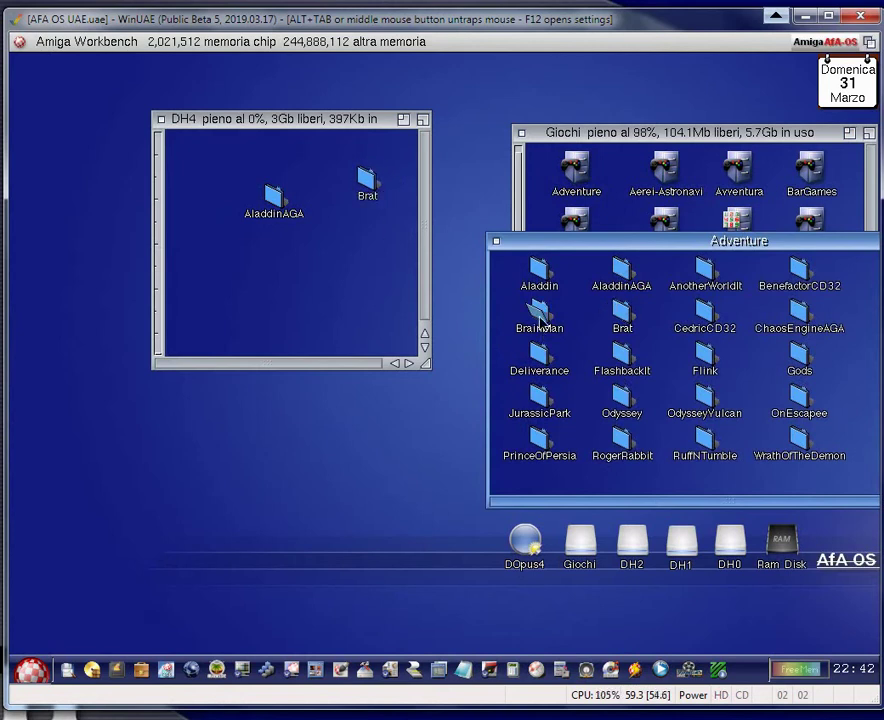
drag(538, 343, 274, 272)
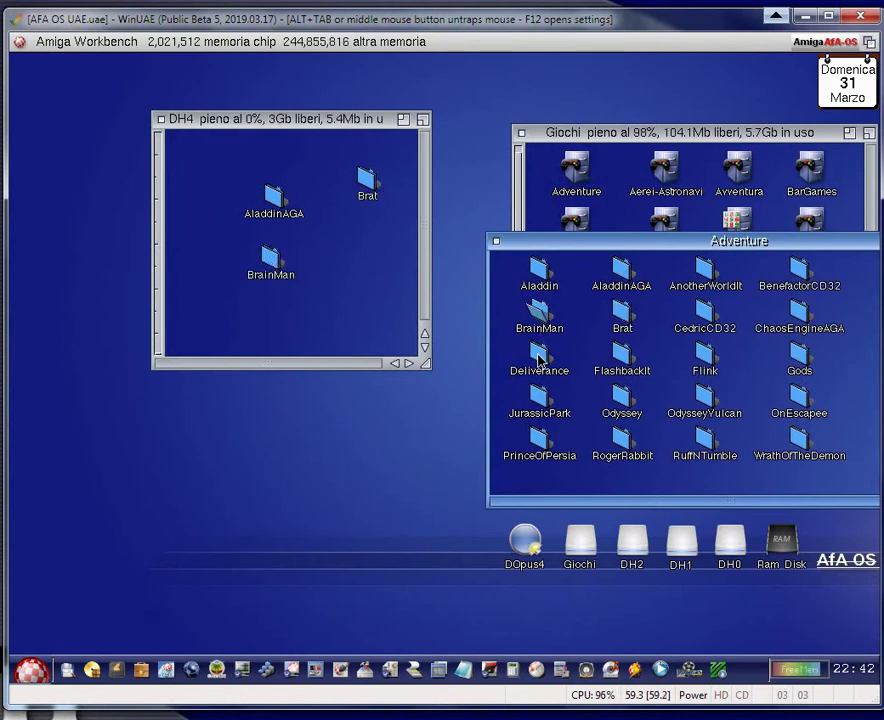
drag(538, 361, 352, 266)
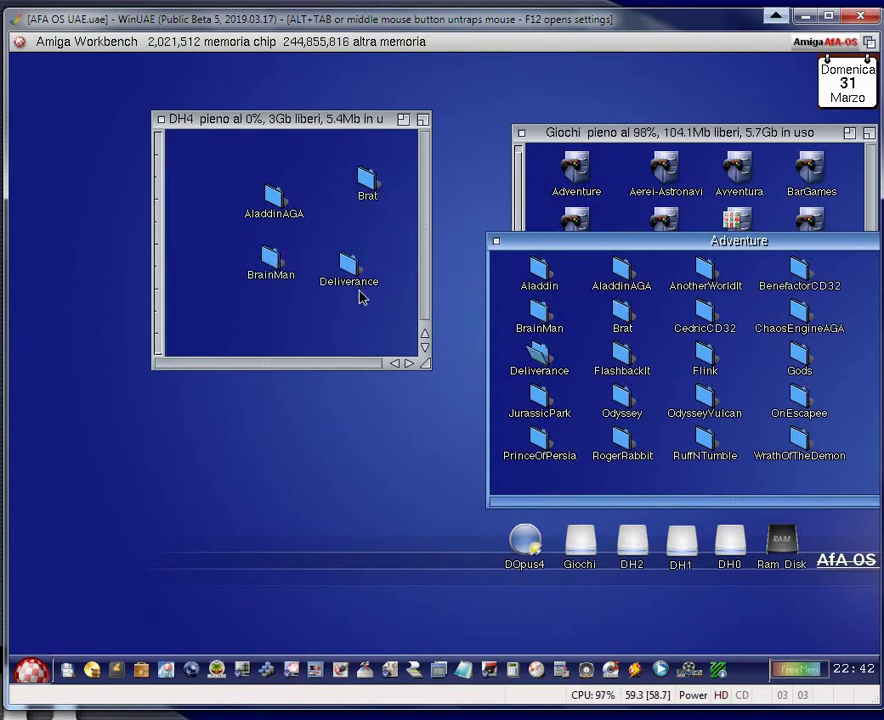
click(161, 121)
click(495, 242)
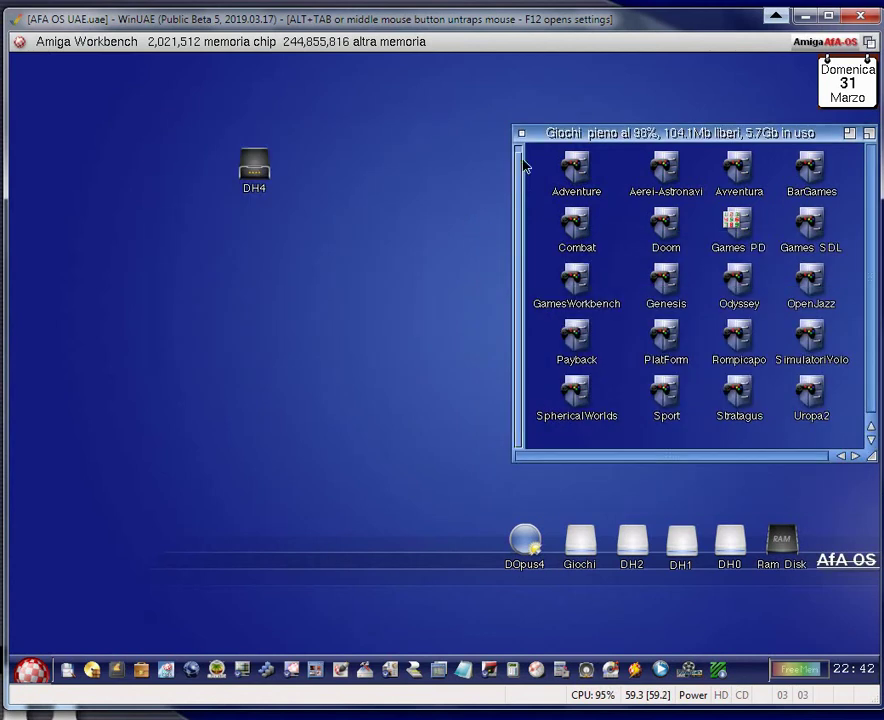
click(521, 133)
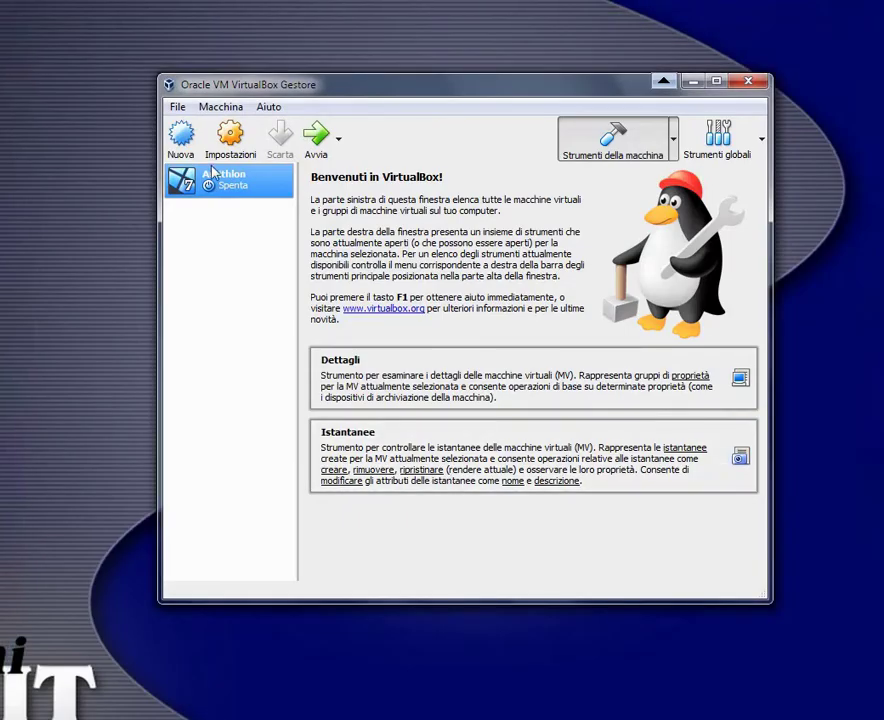
Step: Start the Amithlon virtual machine in VirtualBox, and reposition the DH0 icon above Cestino and the DH4 icon near the desktop's middle
click(316, 137)
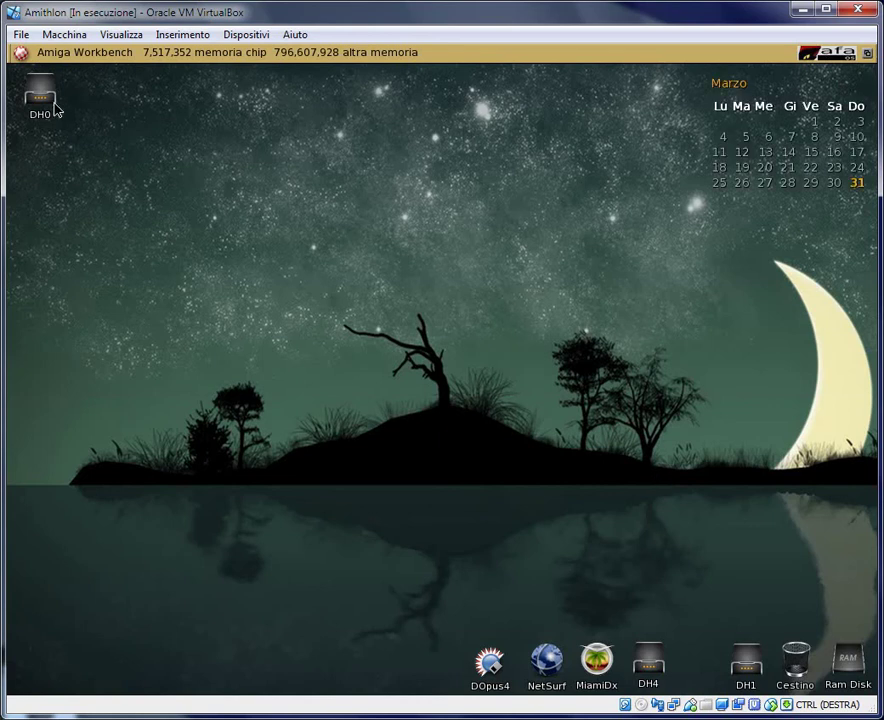
drag(56, 110, 789, 538)
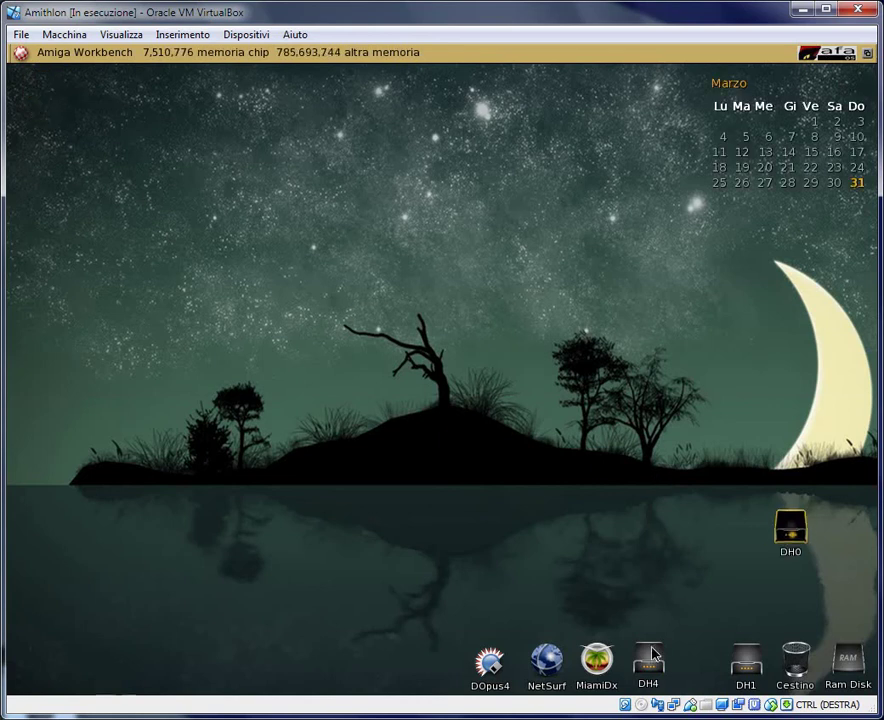
drag(651, 652, 569, 284)
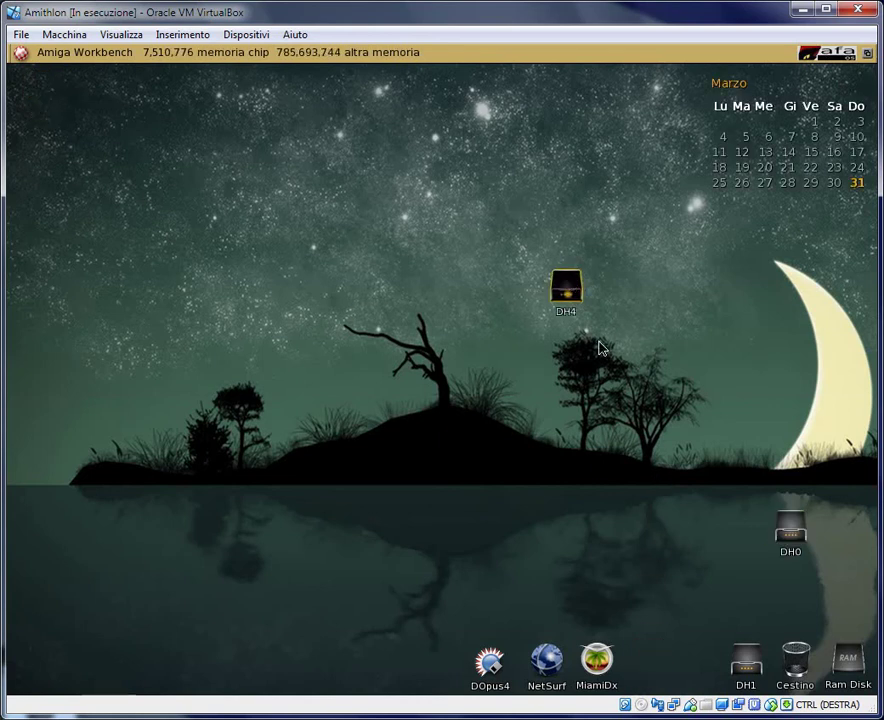
Step: Check the copied drawers on DH4 in an enlarged window, look into AladdinAGA, and close both windows
double_click(572, 295)
drag(391, 320, 537, 490)
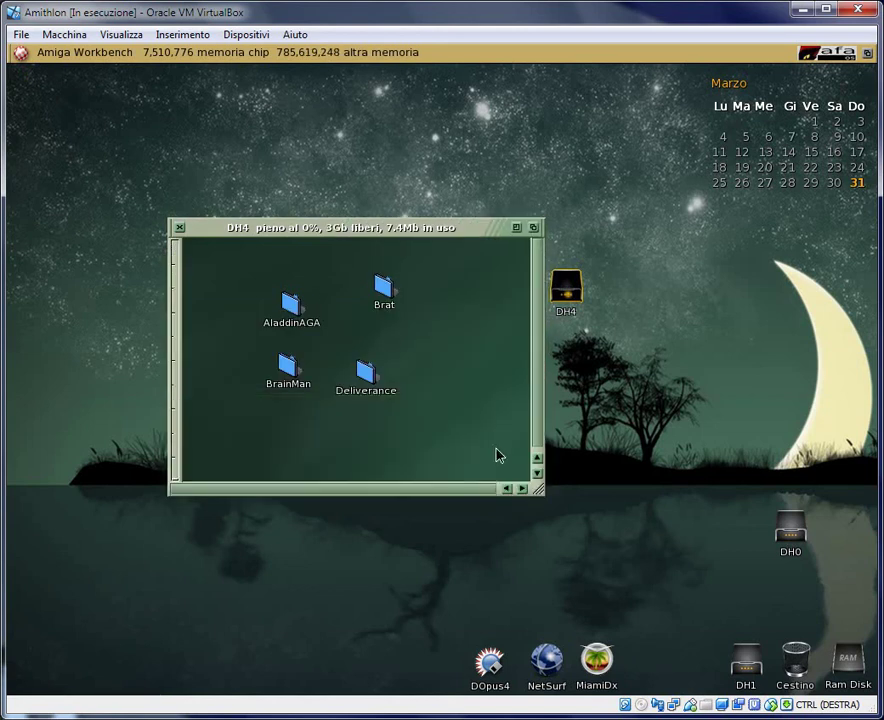
double_click(296, 312)
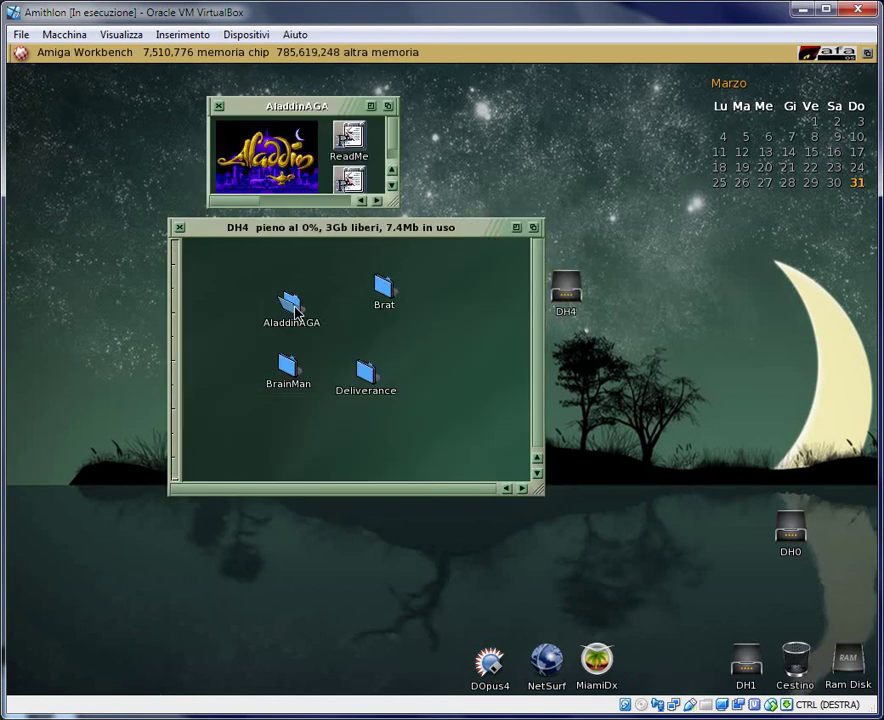
click(213, 101)
click(179, 228)
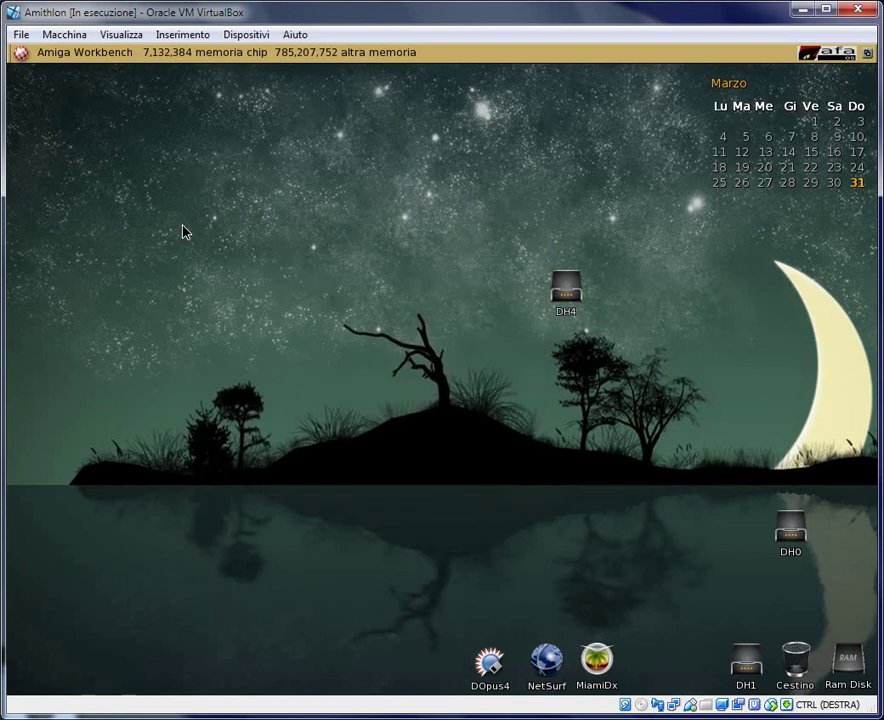
Step: Close the Amithlon machine window by powering off the virtual machine
click(857, 9)
click(377, 411)
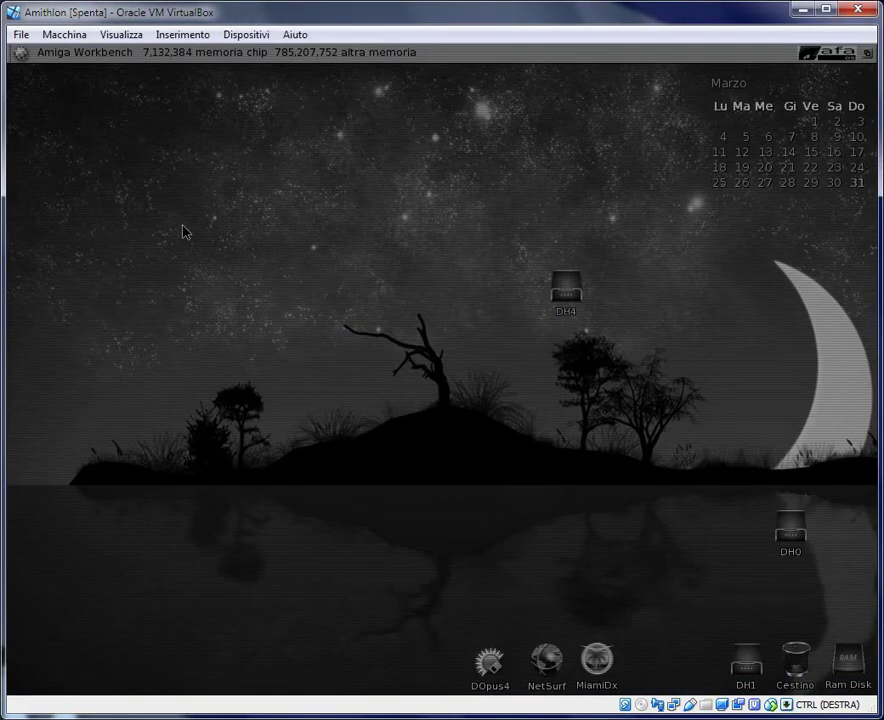